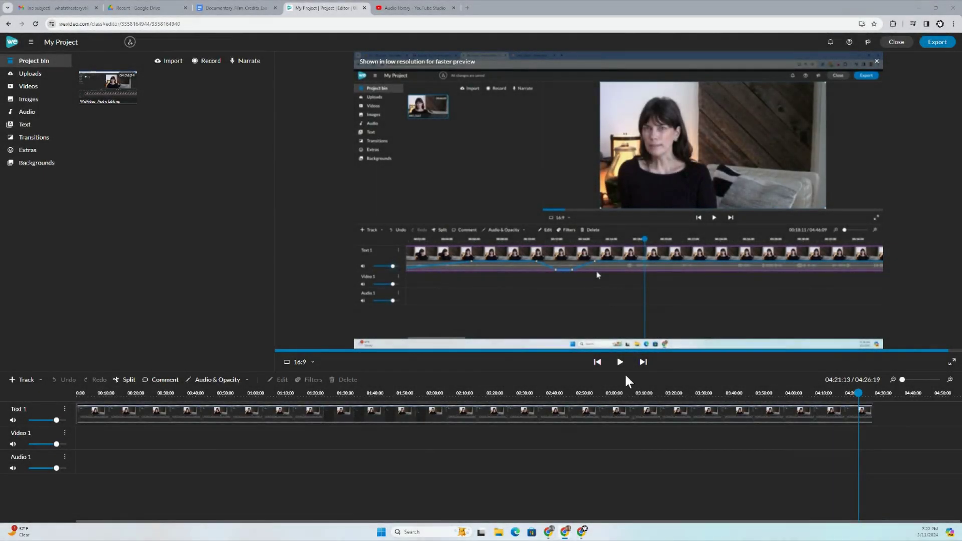
# - Replay the project's ending from around 04:20 to review it
pyautogui.moveTo(858, 394); pyautogui.dragTo(854, 395)
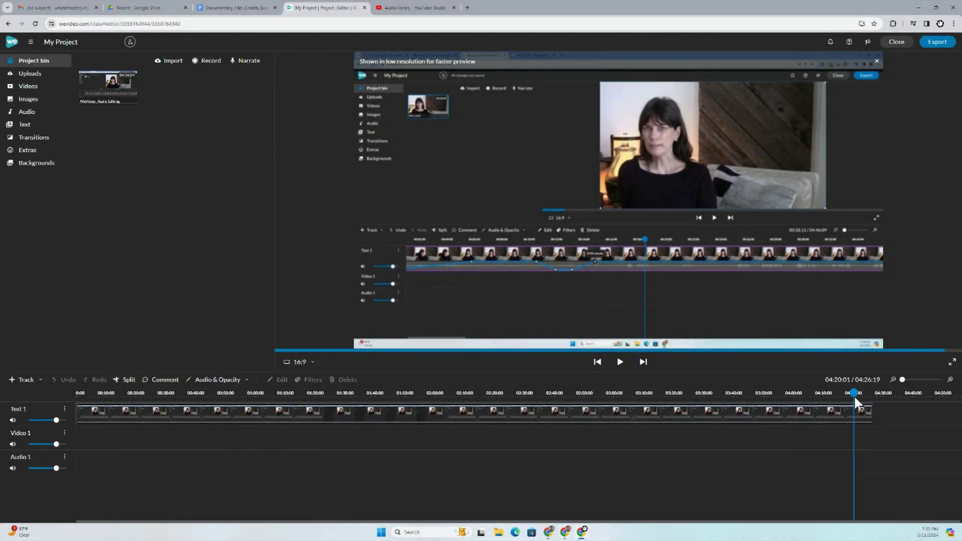
pyautogui.click(620, 363)
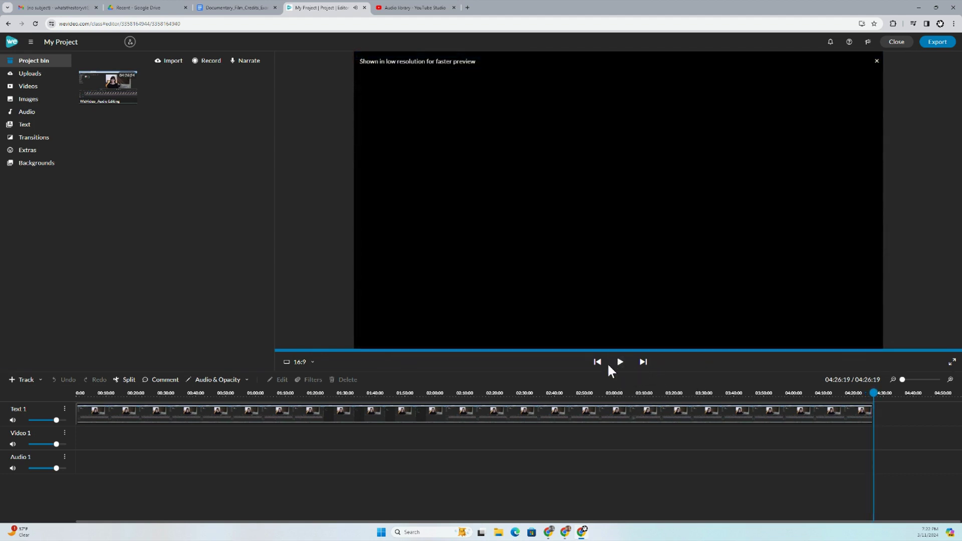
pyautogui.click(859, 393)
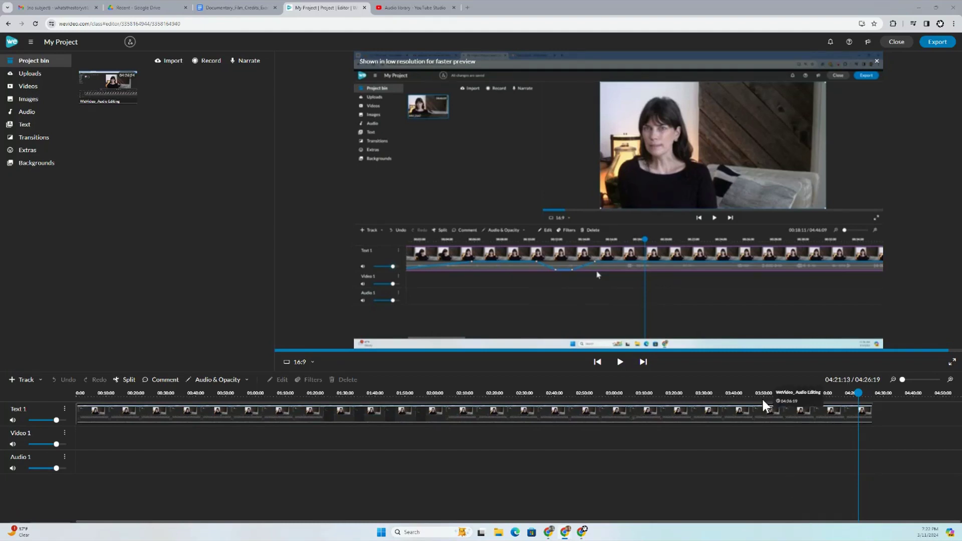
pyautogui.click(854, 397)
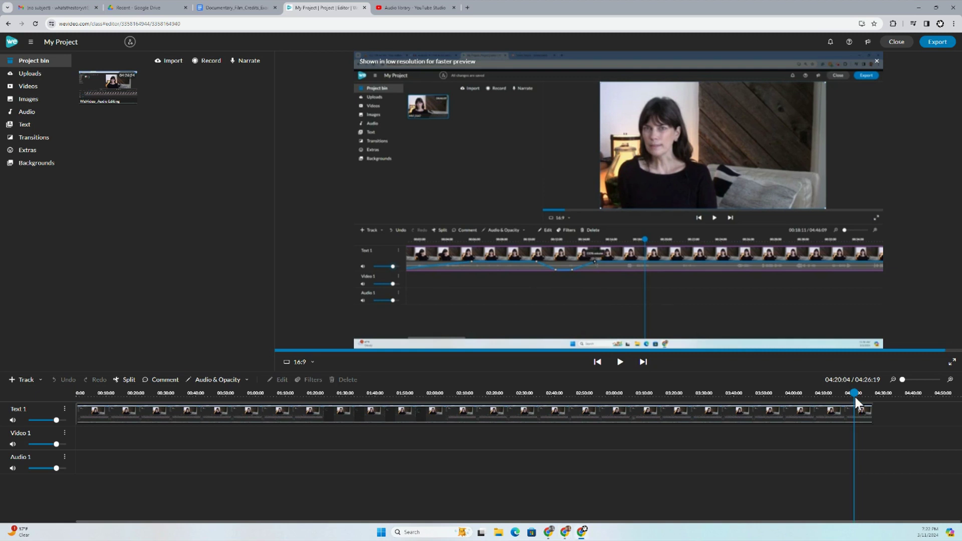
pyautogui.moveTo(856, 399); pyautogui.dragTo(855, 399)
pyautogui.click(620, 362)
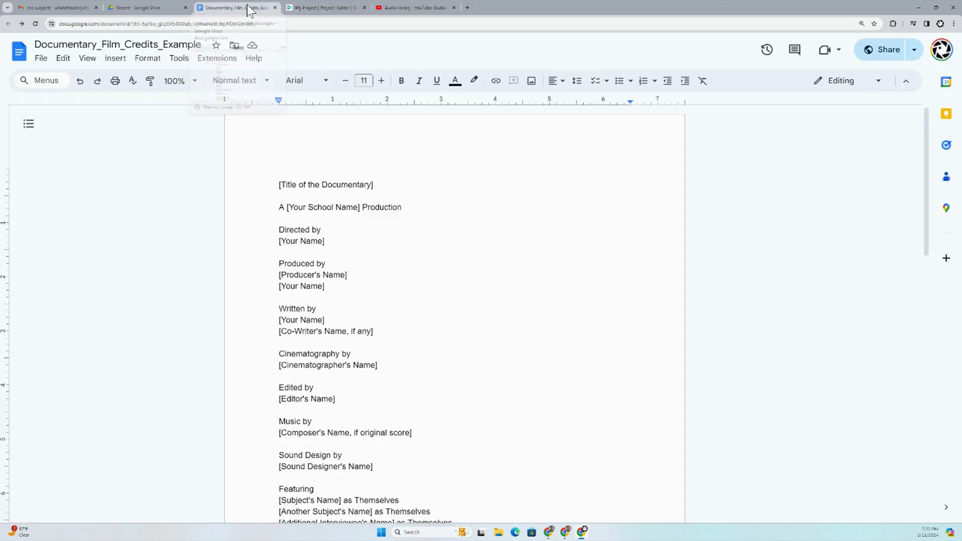
# - In the credits document, select the Music by through Featuring credits and the Used by Permission line
pyautogui.click(248, 5)
pyautogui.scroll(-1, 421, 318)
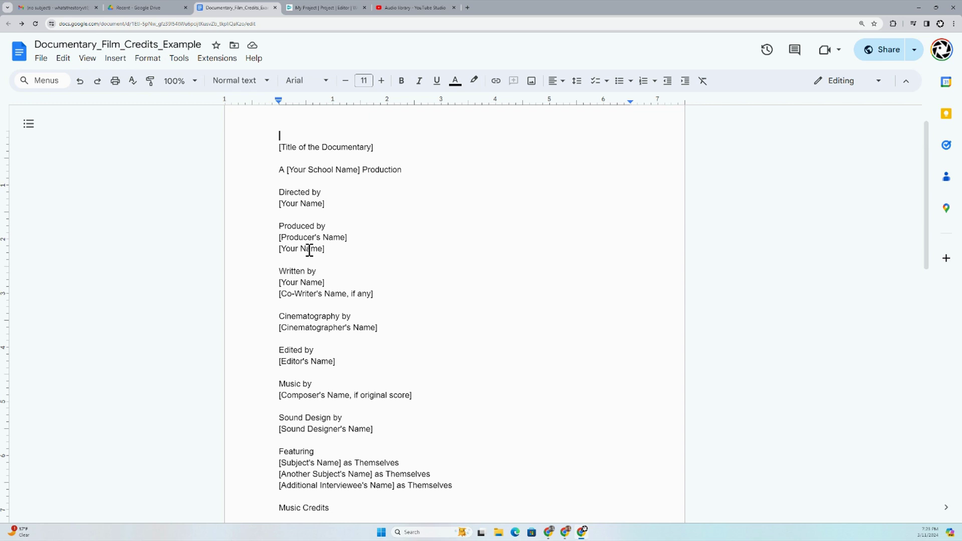
pyautogui.scroll(-1, 310, 250)
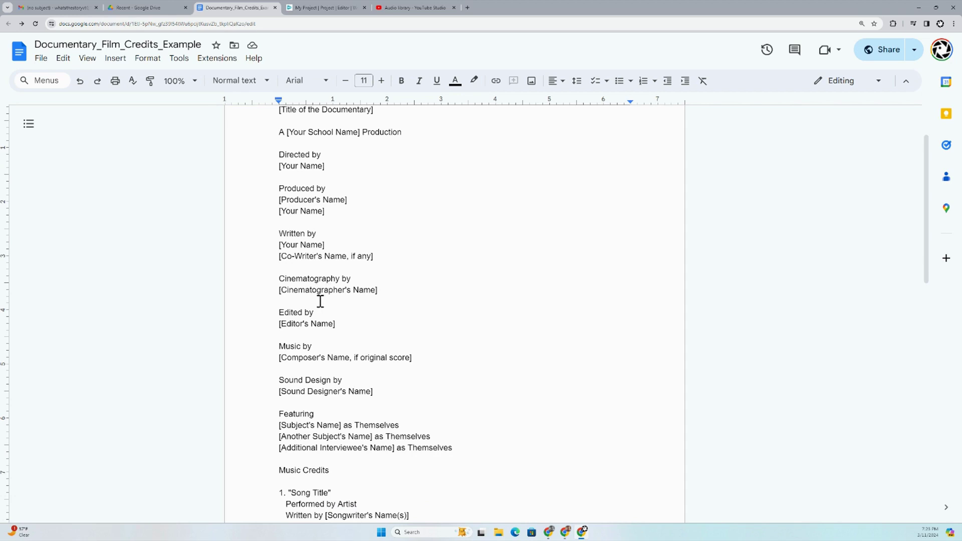
pyautogui.scroll(-1, 315, 309)
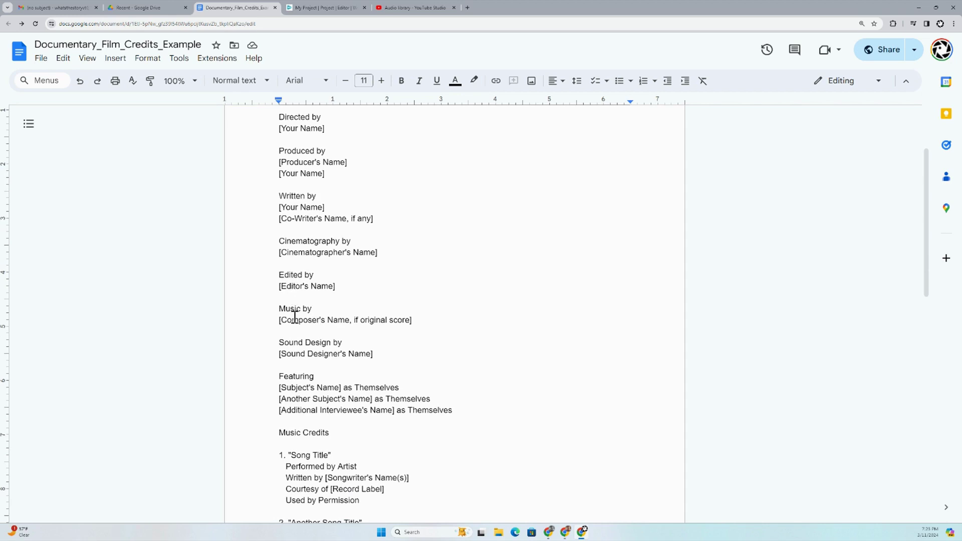
pyautogui.scroll(-2, 295, 318)
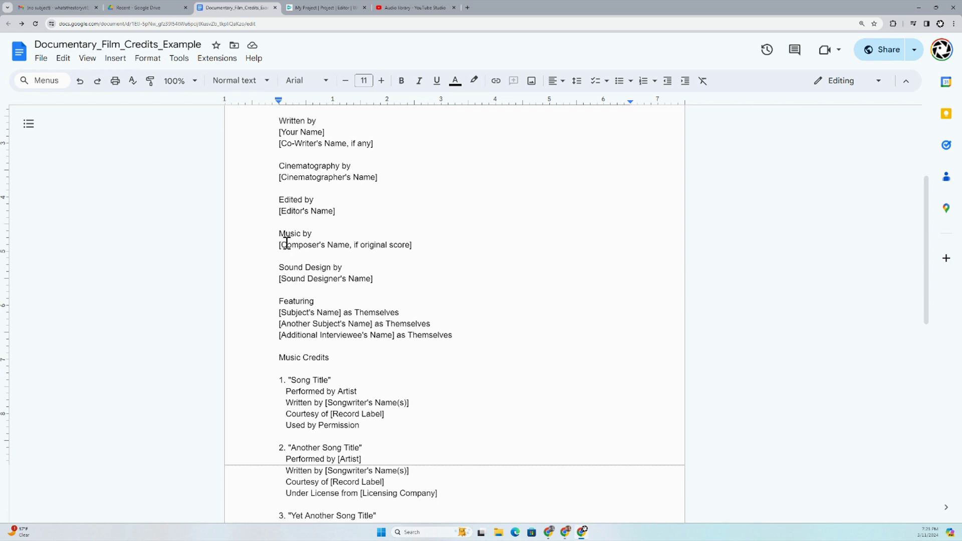
pyautogui.moveTo(280, 227); pyautogui.dragTo(464, 346)
pyautogui.scroll(-3, 351, 365)
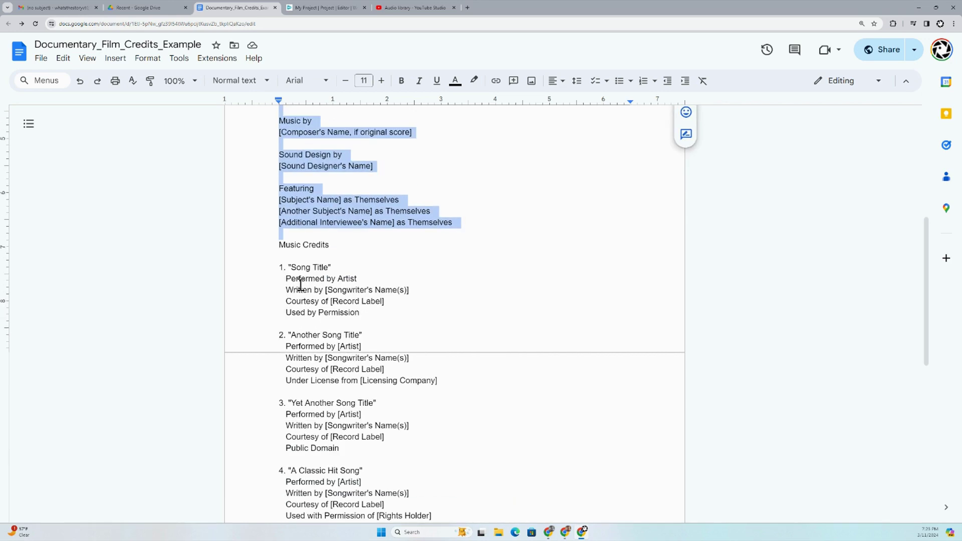
pyautogui.click(306, 248)
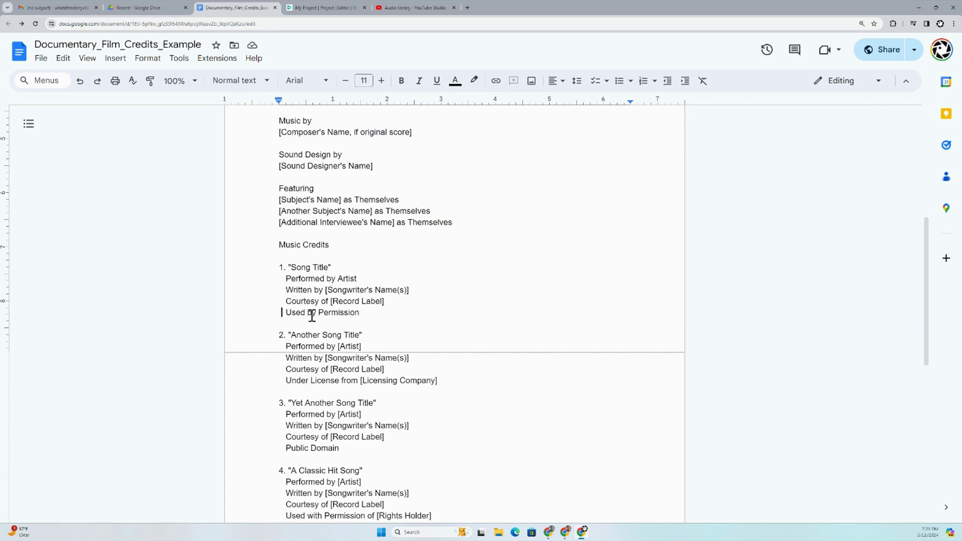
pyautogui.moveTo(282, 313); pyautogui.dragTo(362, 314)
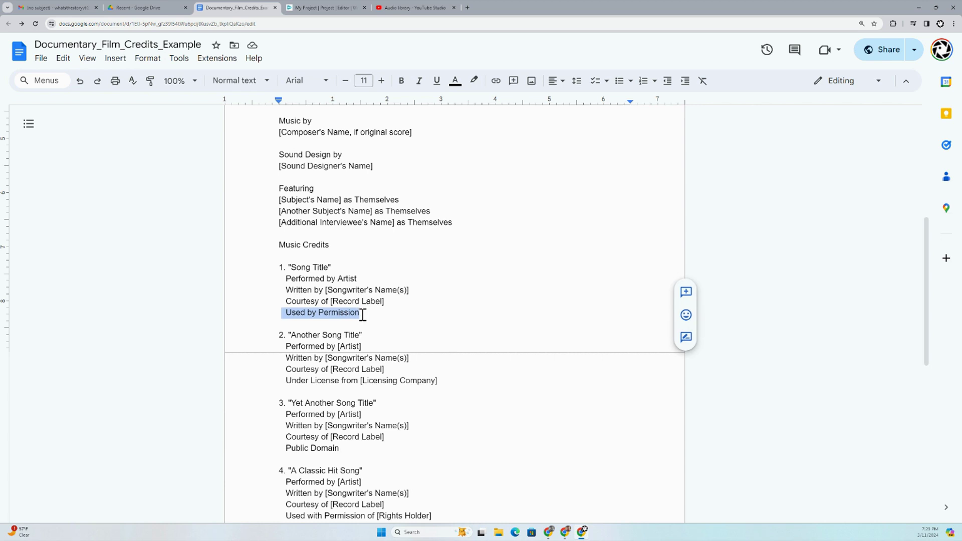
# - Look over the Dedicated to and Copyright Notice sections at the end of the credits
pyautogui.click(407, 9)
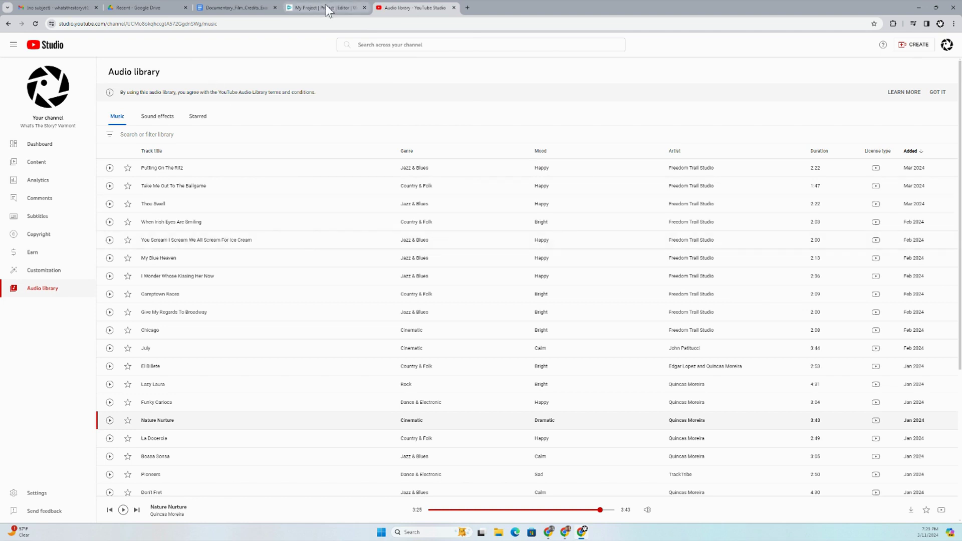
pyautogui.click(245, 6)
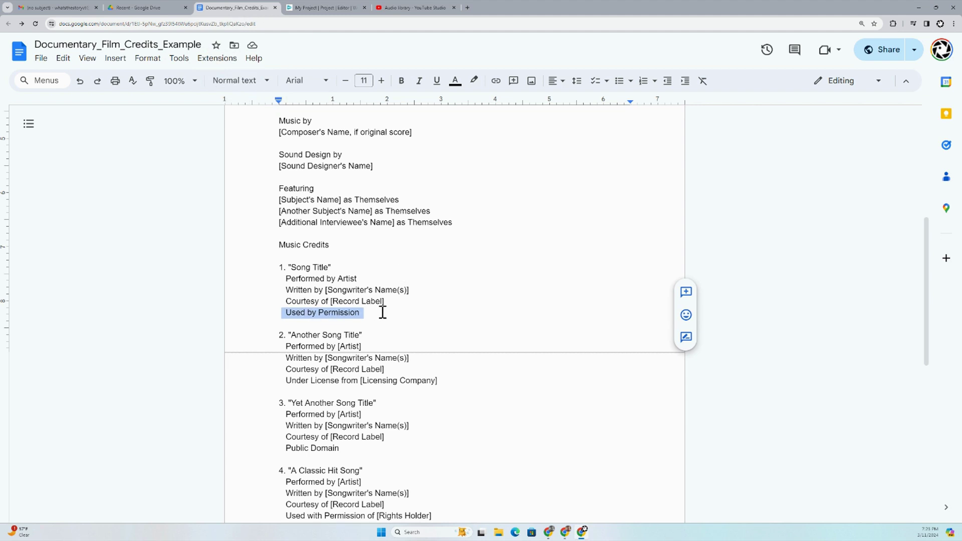
pyautogui.scroll(-7, 383, 312)
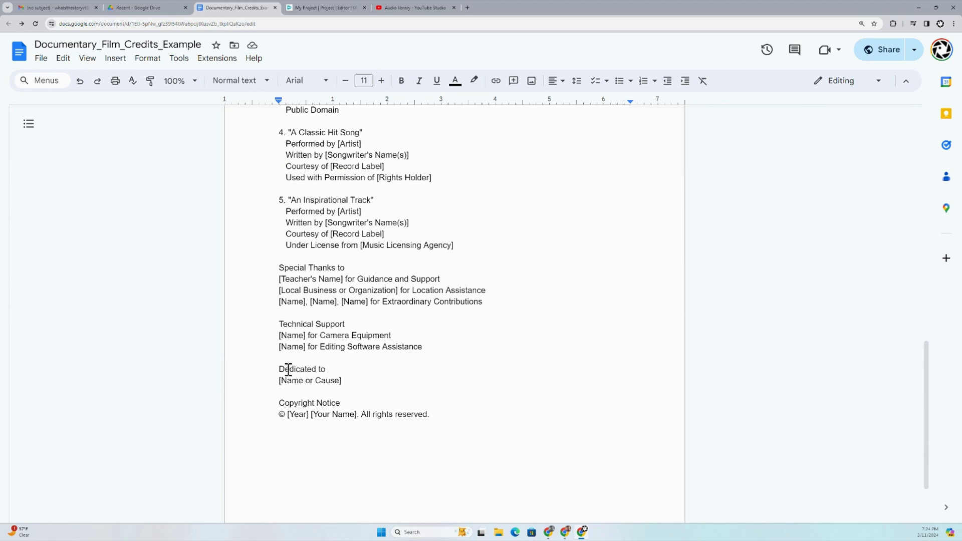
pyautogui.moveTo(279, 369); pyautogui.dragTo(353, 378)
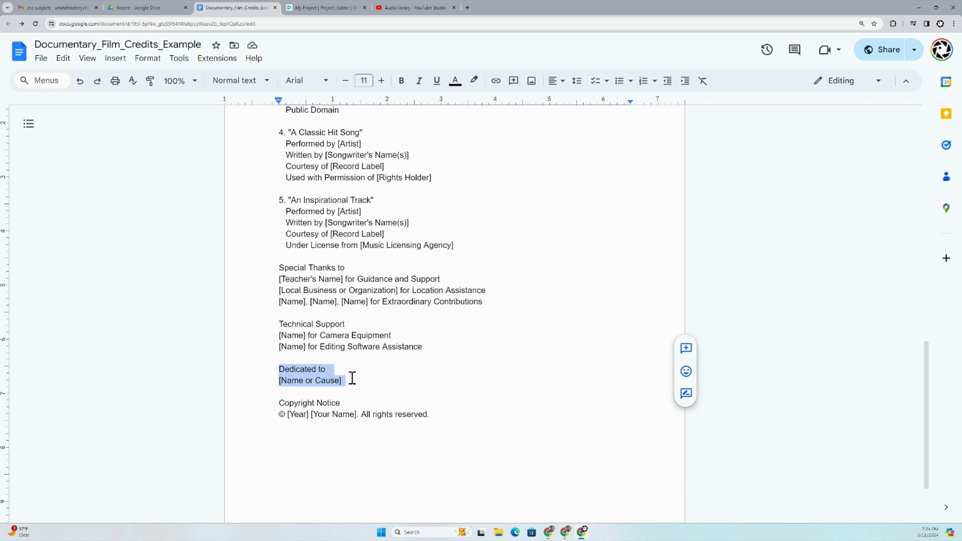
pyautogui.click(354, 382)
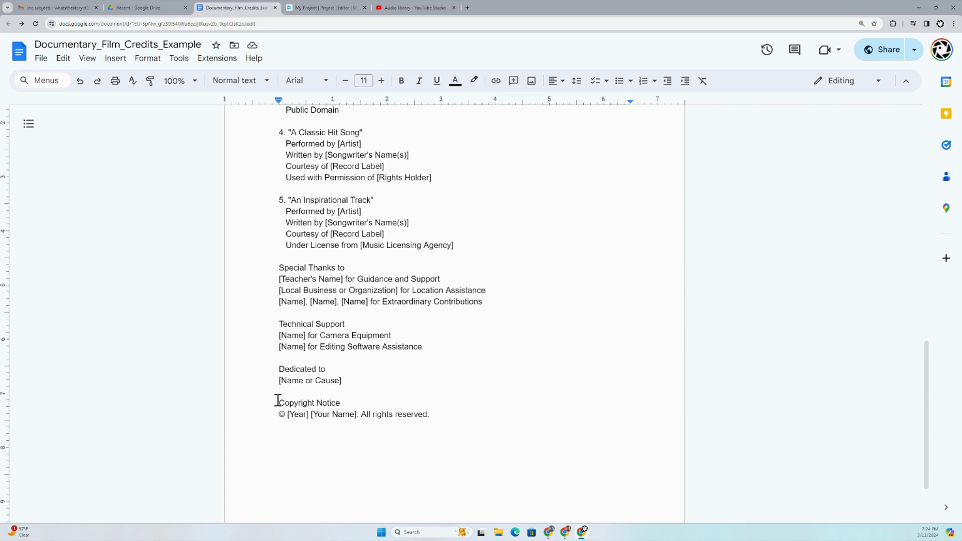
pyautogui.moveTo(277, 399); pyautogui.dragTo(443, 420)
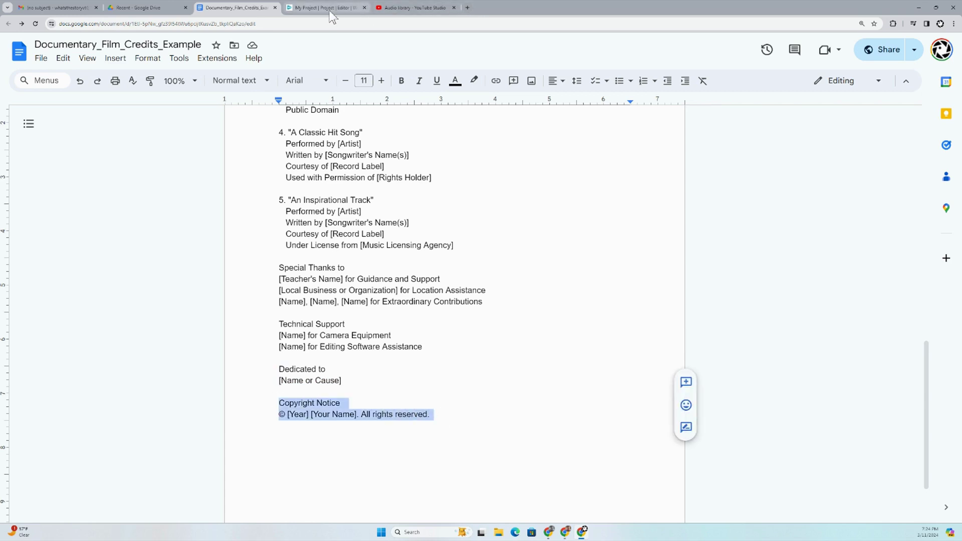
# - Preview Nature Nurture by Quincas Moreira in the audio library and download its mp3
pyautogui.click(356, 222)
pyautogui.click(321, 7)
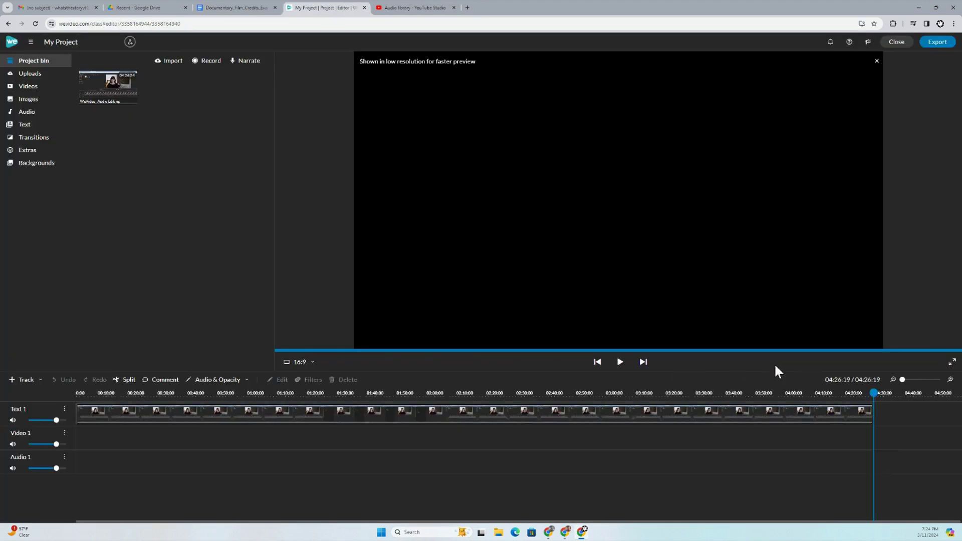
pyautogui.click(433, 7)
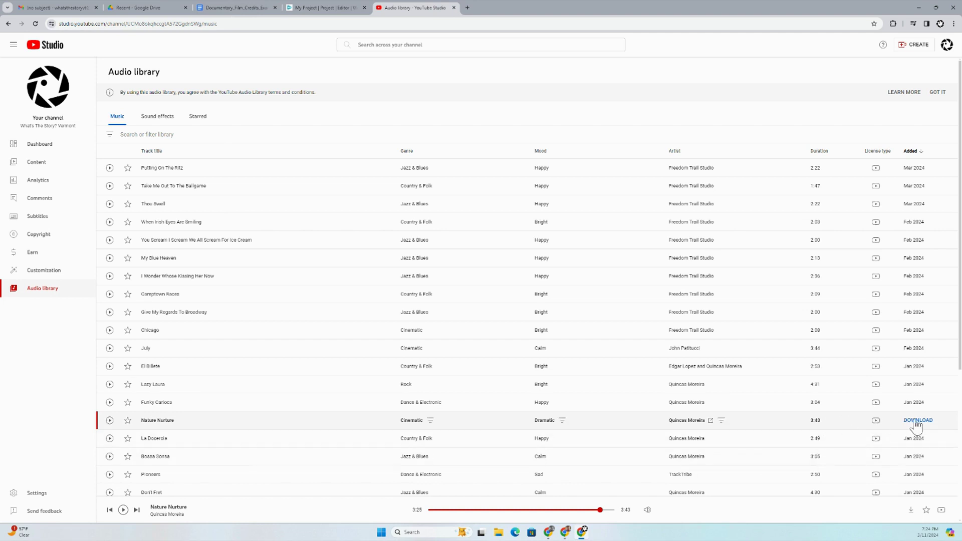
pyautogui.click(110, 420)
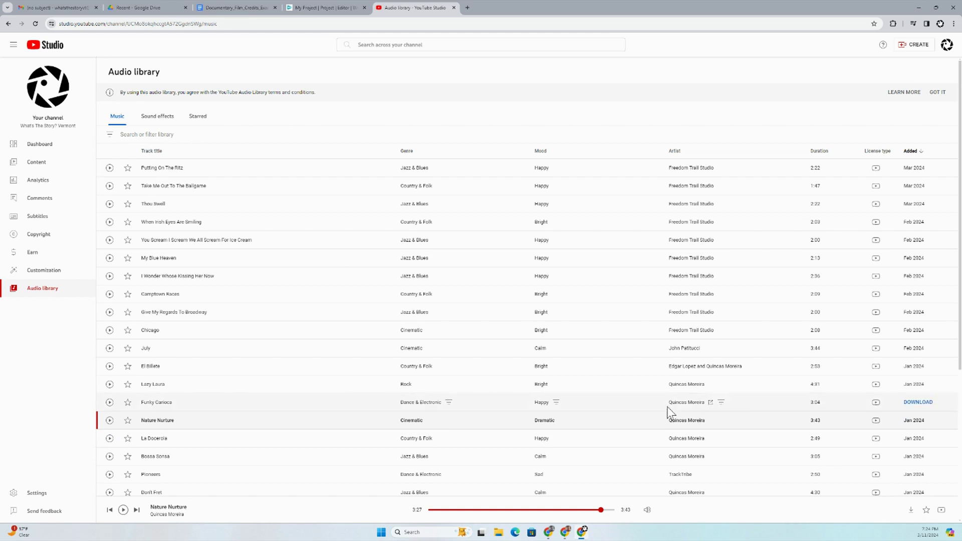
pyautogui.click(916, 421)
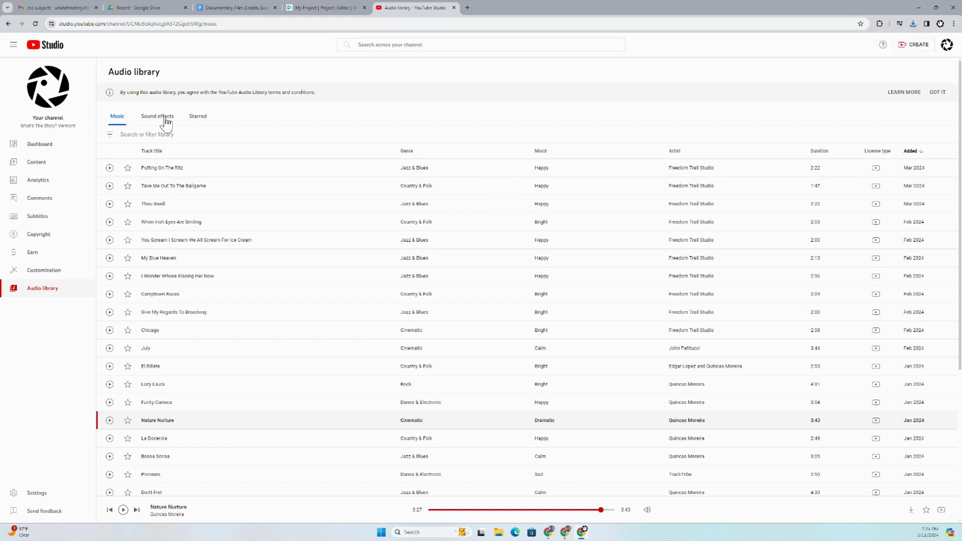
# - Import the Nature Nurture mp3 from Downloads into the WeVideo project bin
pyautogui.click(311, 7)
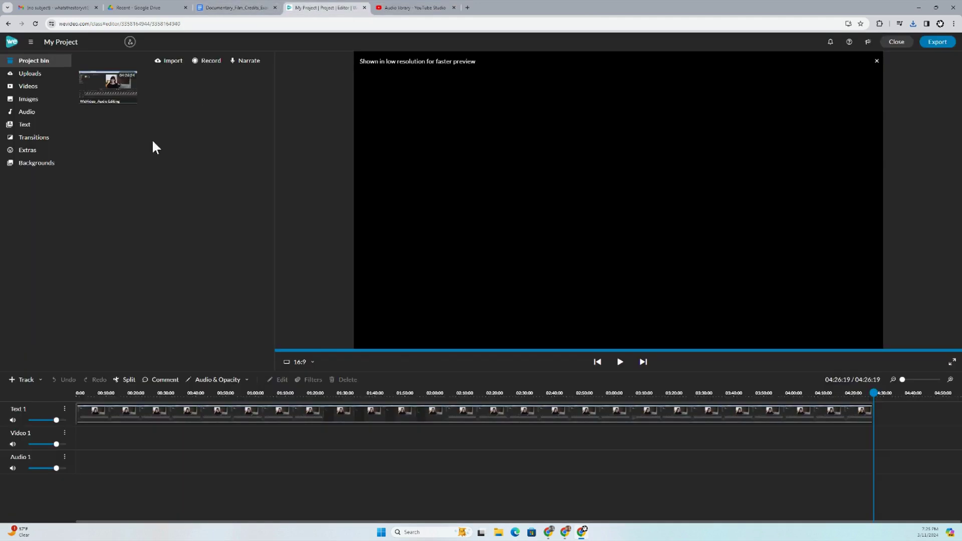
pyautogui.click(169, 63)
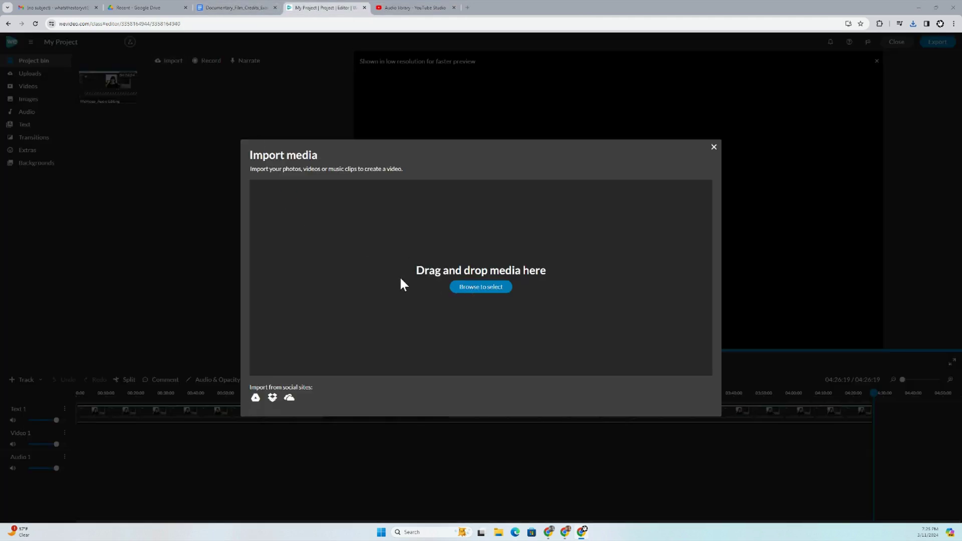
pyautogui.click(479, 288)
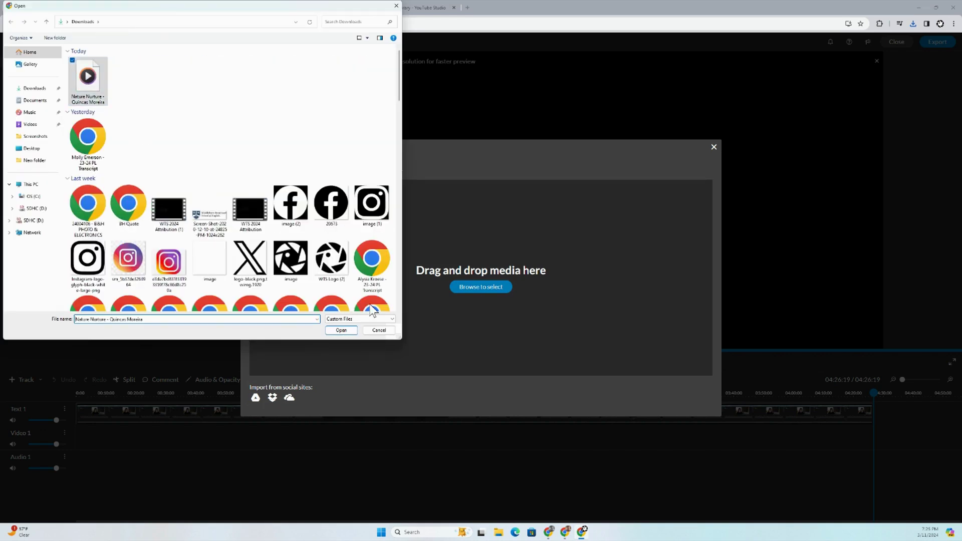
pyautogui.click(341, 330)
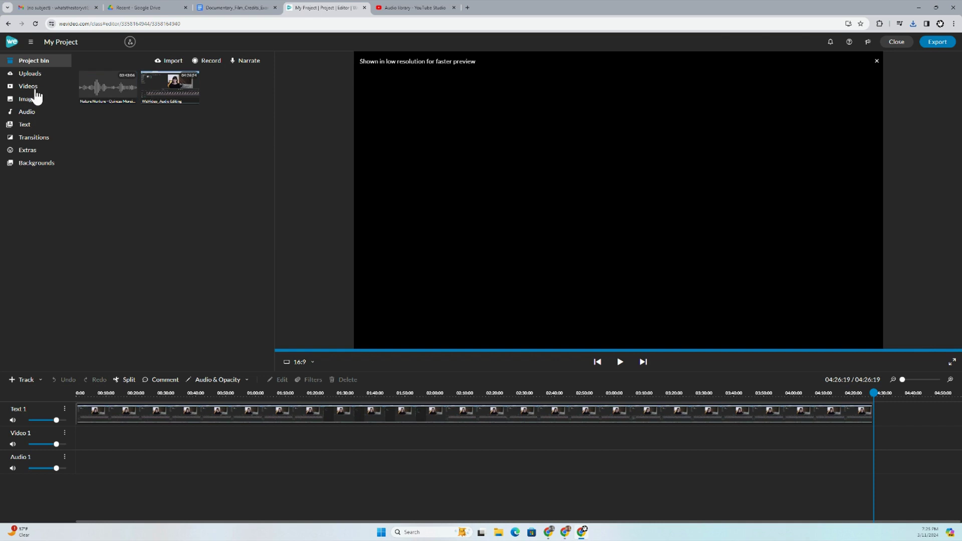
# - Drag the plain Sample title onto Text 1 after the existing clip, at about 4:26
pyautogui.click(26, 126)
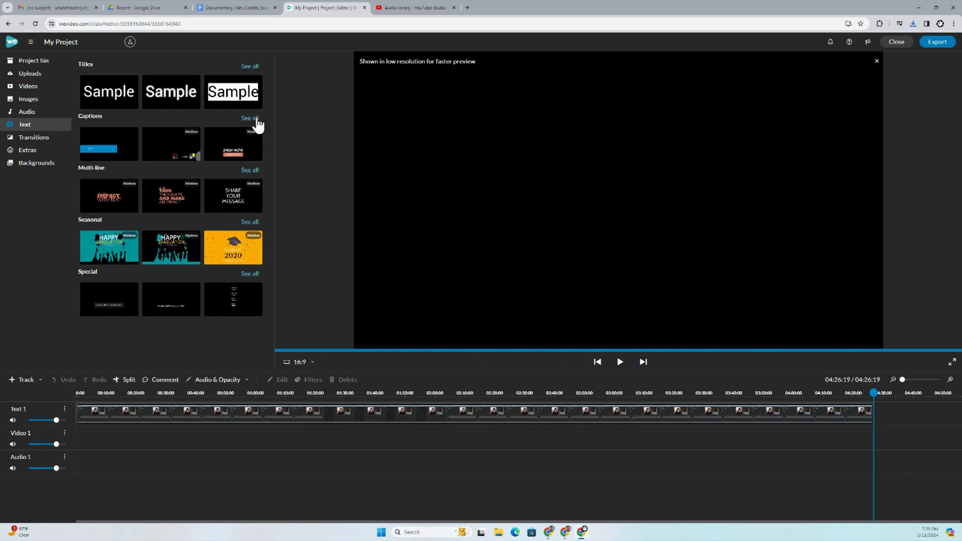
pyautogui.click(249, 274)
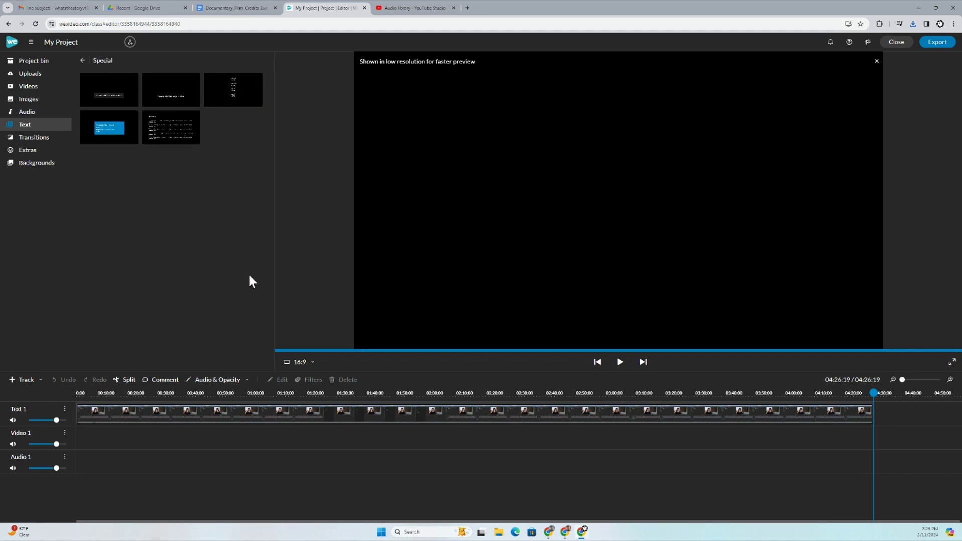
pyautogui.click(83, 61)
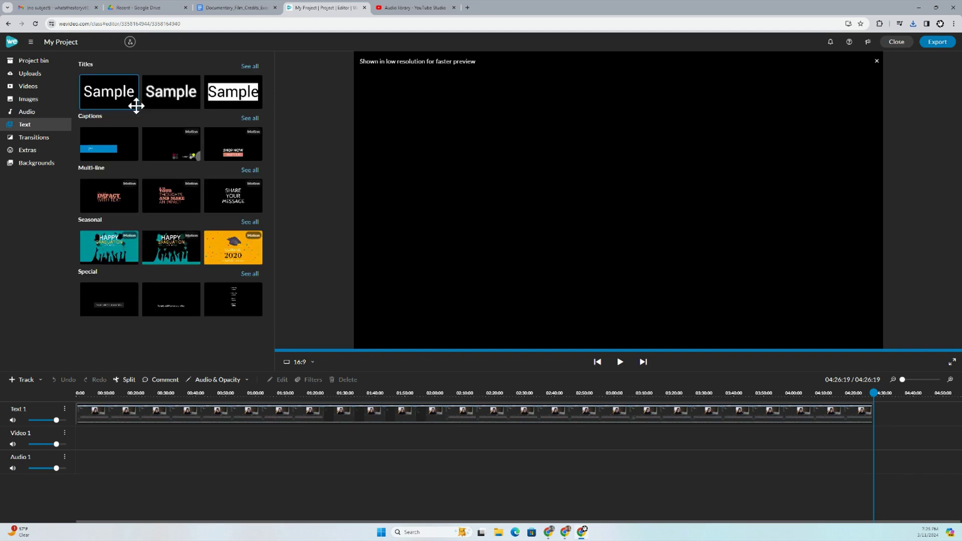
pyautogui.click(251, 120)
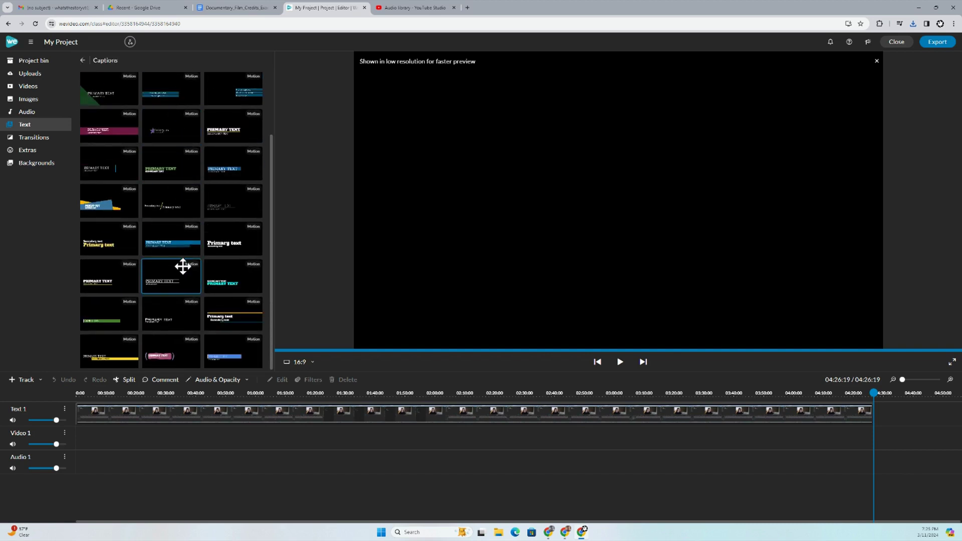
pyautogui.scroll(2, 195, 211)
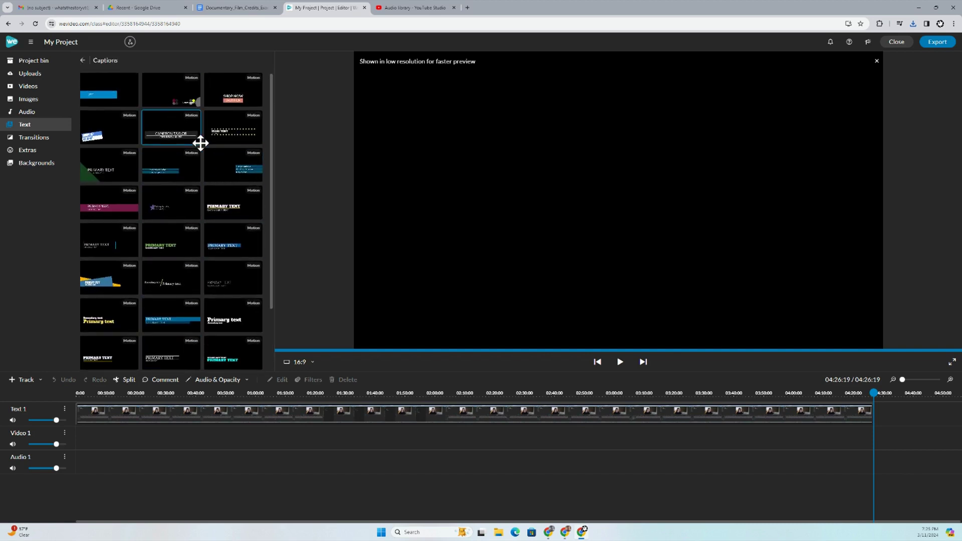
pyautogui.click(83, 60)
pyautogui.click(250, 67)
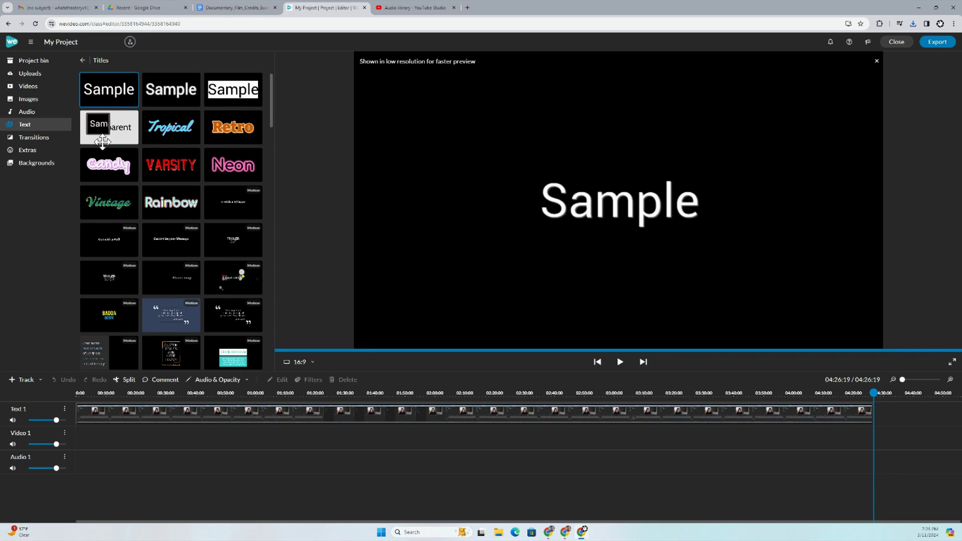
pyautogui.click(797, 462)
pyautogui.moveTo(957, 493); pyautogui.dragTo(884, 421)
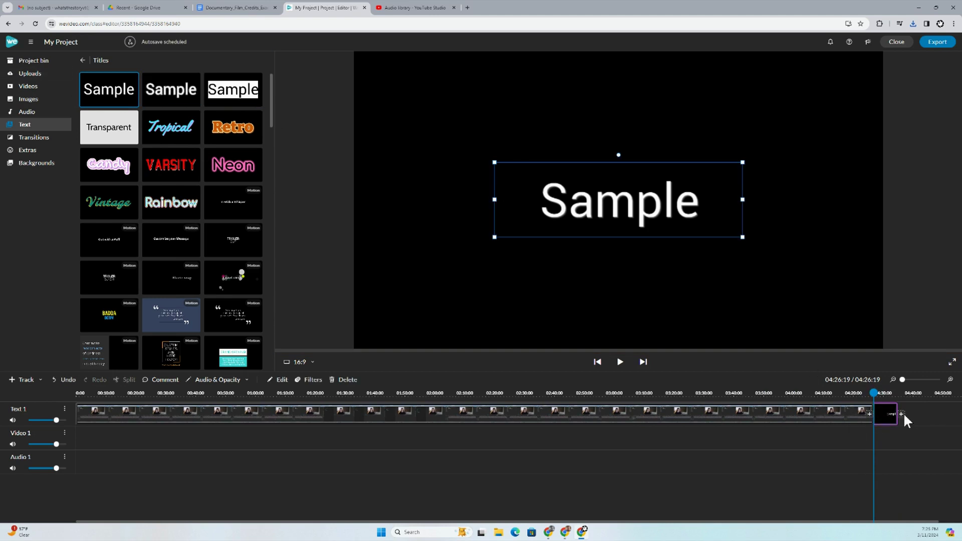
# - Delete the 'Sample' placeholder text and lower the title size from 172 to 72
pyautogui.doubleClick(889, 413)
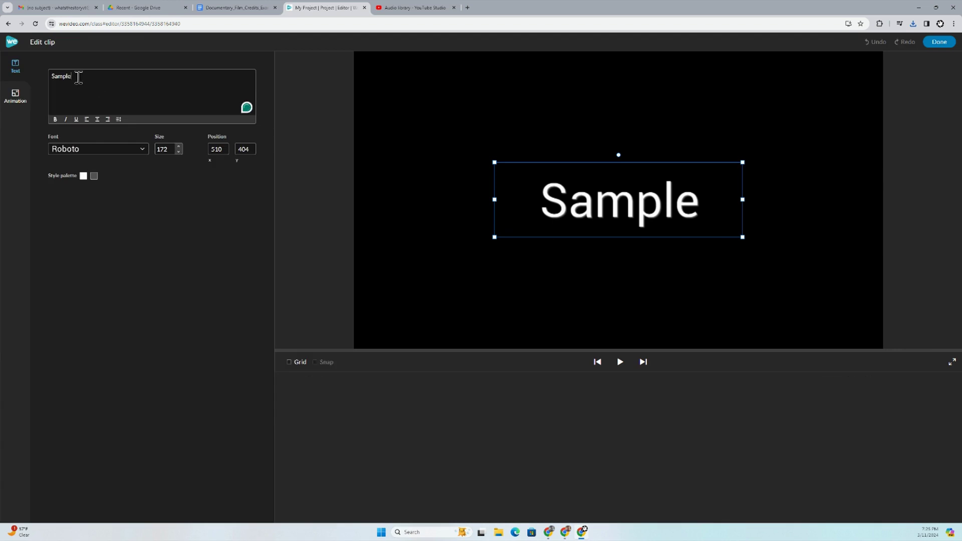
pyautogui.moveTo(79, 79); pyautogui.dragTo(51, 76)
pyautogui.press('BackSpace')
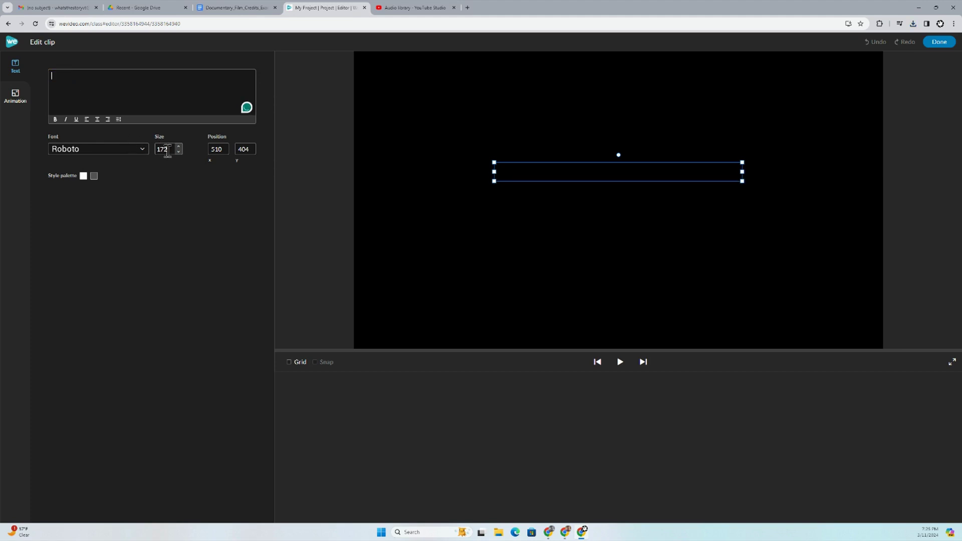
pyautogui.moveTo(168, 150); pyautogui.dragTo(157, 156)
pyautogui.write('72')
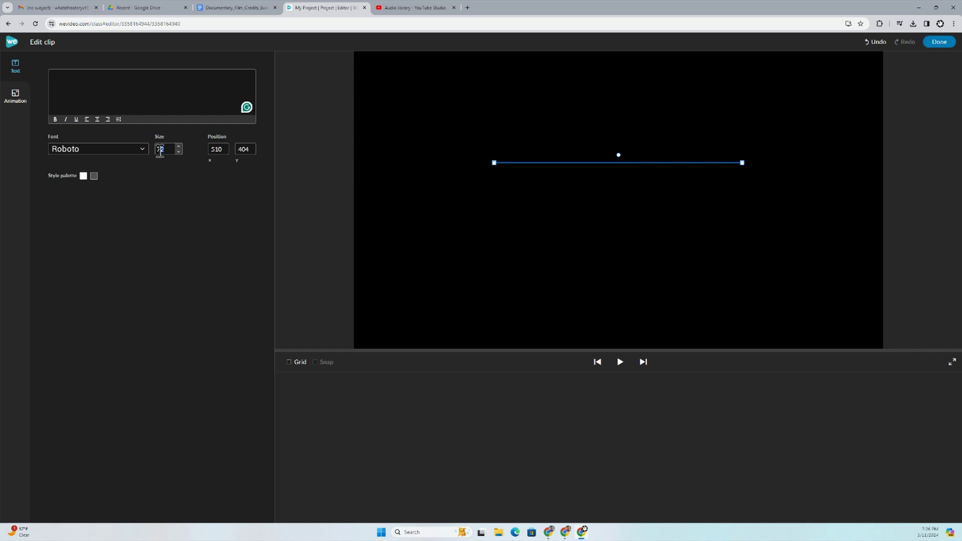
pyautogui.write('40')
# - Select all the text in the credits document from the top, then return to WeVideo's editor
pyautogui.click(258, 8)
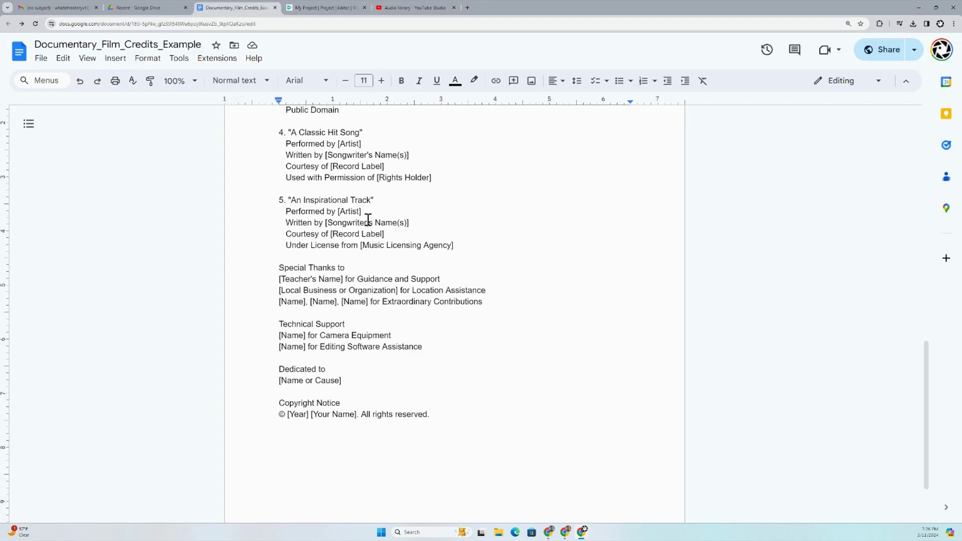
pyautogui.scroll(7, 376, 272)
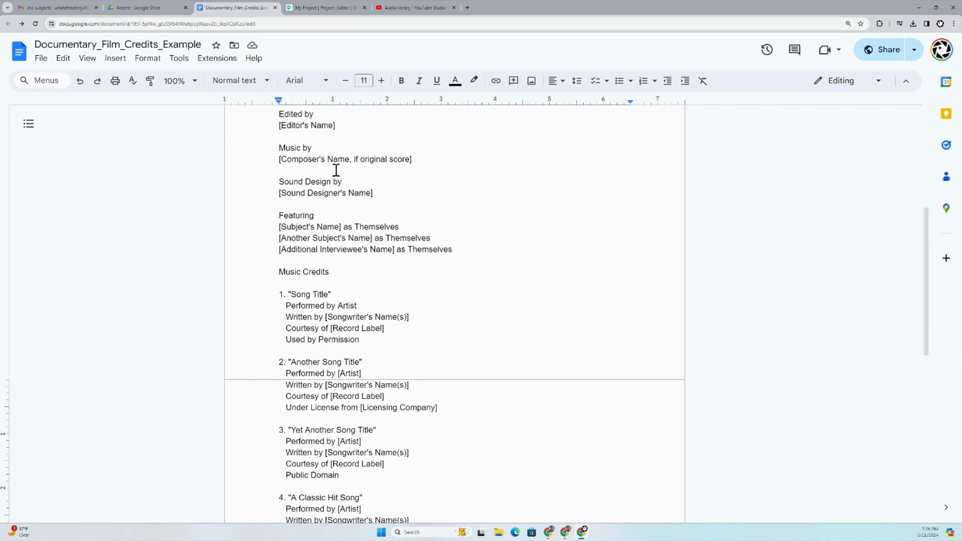
pyautogui.scroll(4, 337, 167)
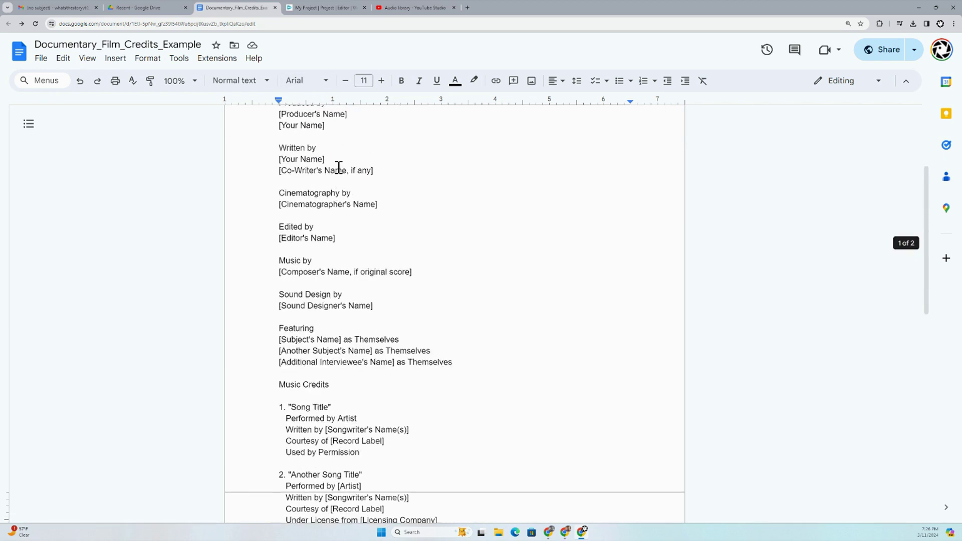
pyautogui.click(333, 11)
pyautogui.click(236, 7)
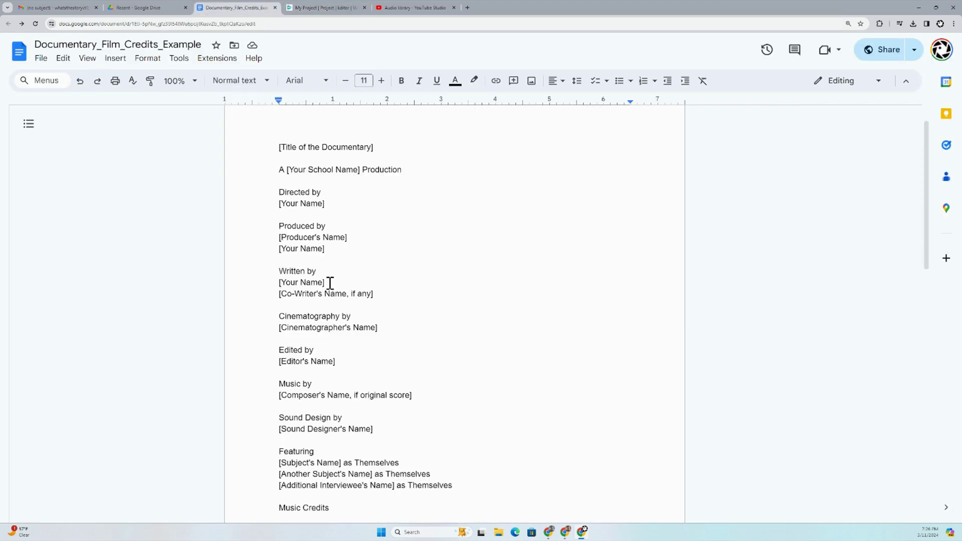
pyautogui.hotkey('ctrl', 'a')
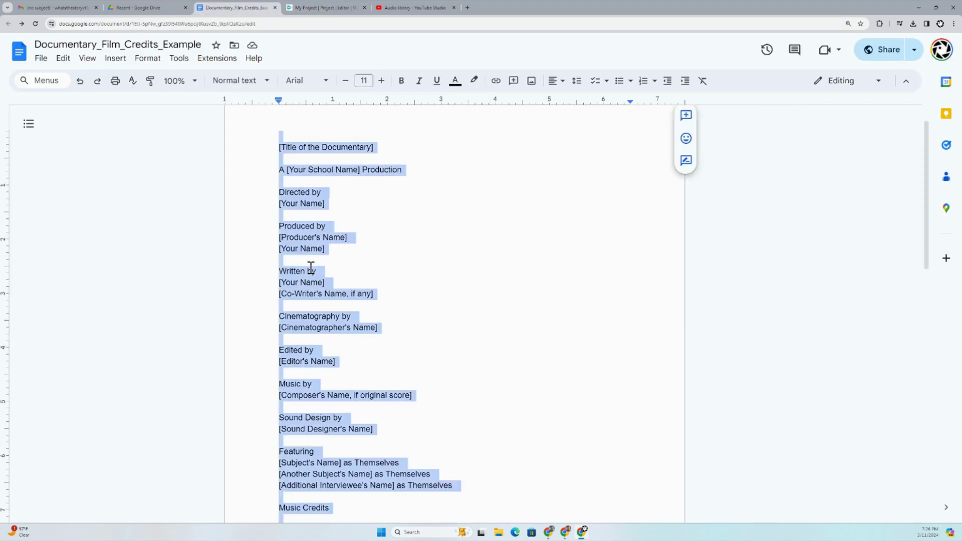
pyautogui.click(324, 9)
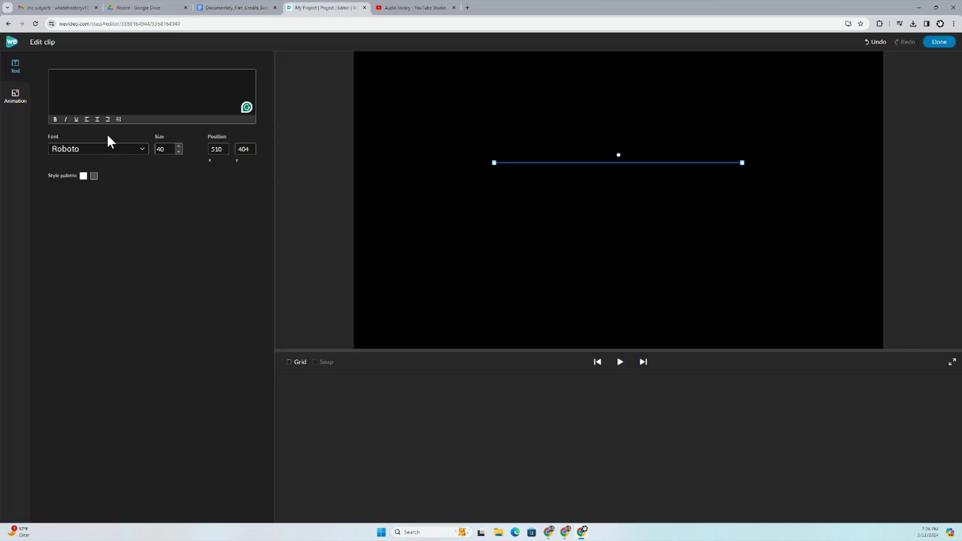
# - Paste the credits into the title clip and set the text size to 20
pyautogui.click(92, 82)
pyautogui.hotkey('ctrl', 'v')
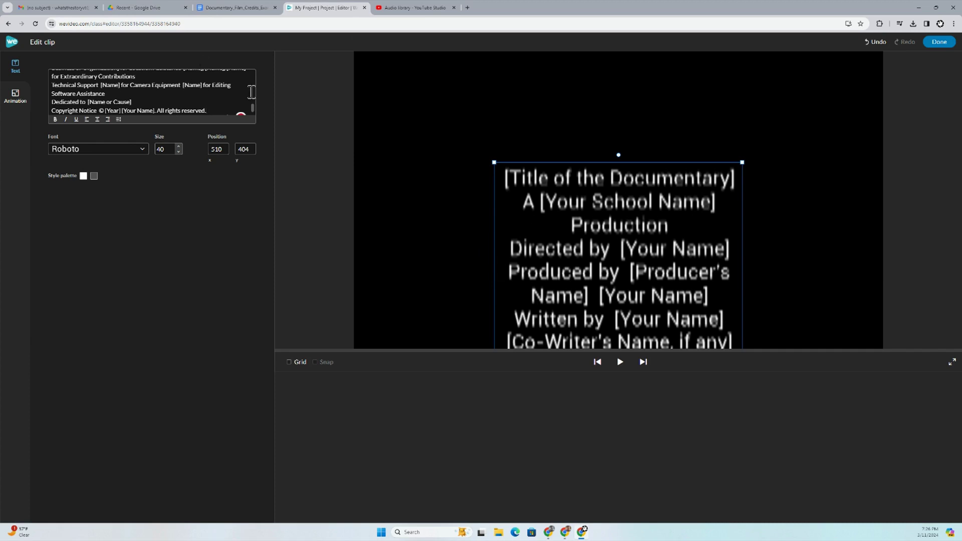
pyautogui.moveTo(566, 211); pyautogui.dragTo(567, 208)
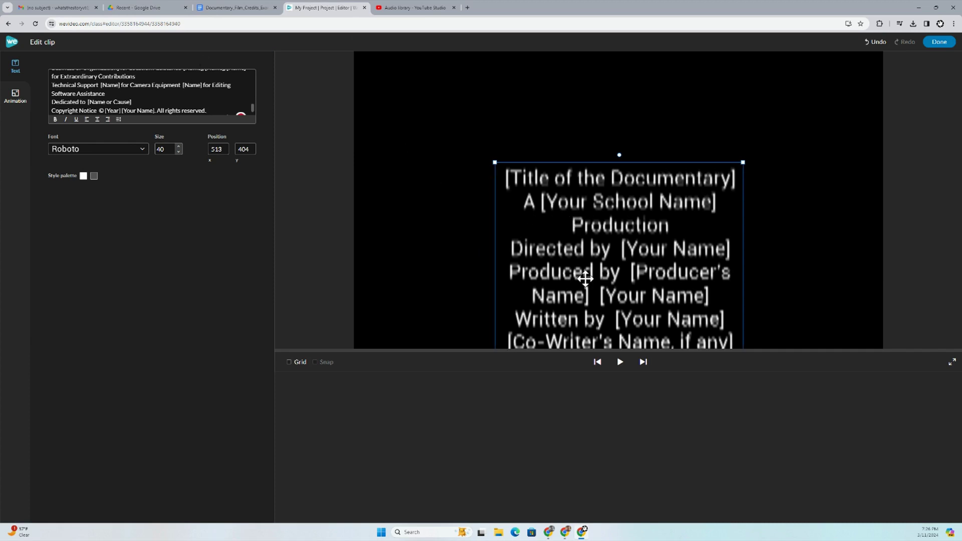
pyautogui.click(195, 96)
pyautogui.hotkey('ctrl', 'a')
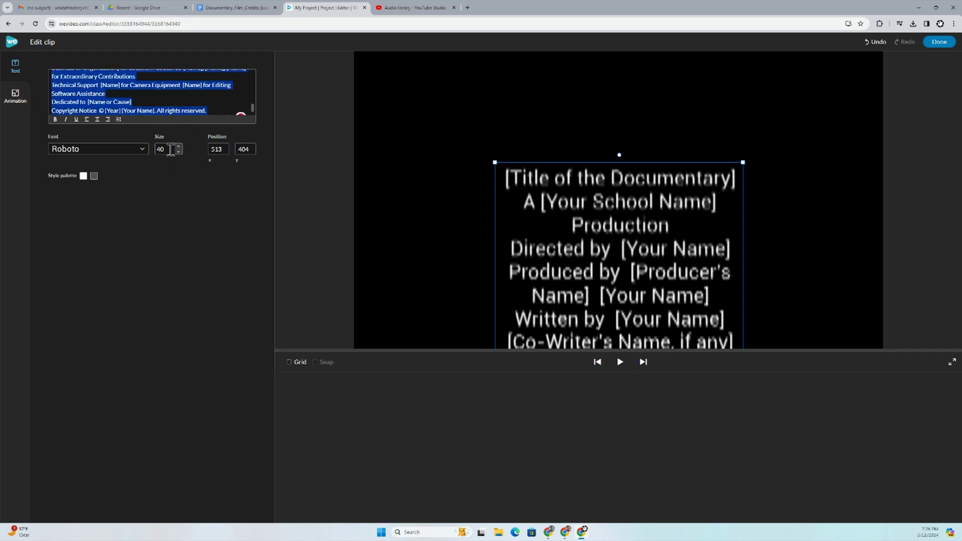
pyautogui.click(171, 150)
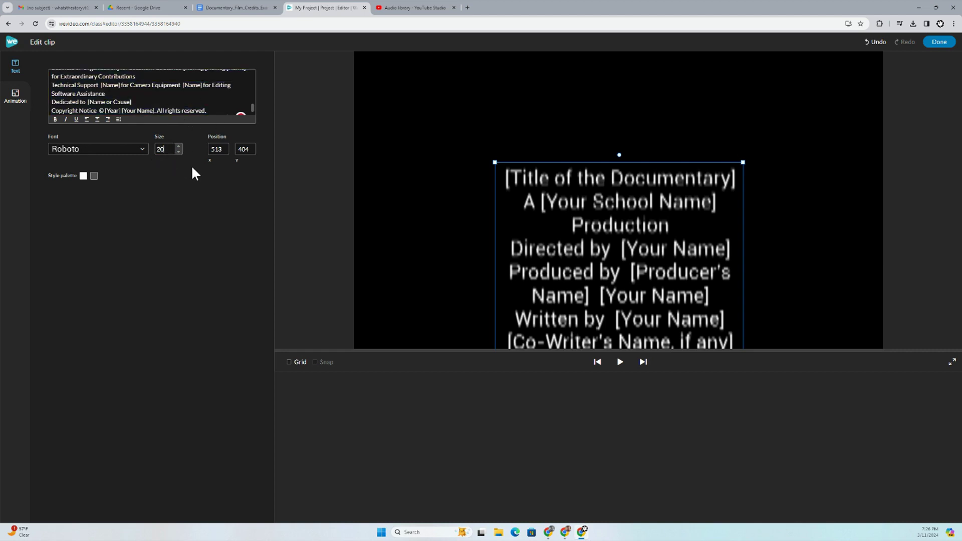
pyautogui.write('20')
pyautogui.press('Return')
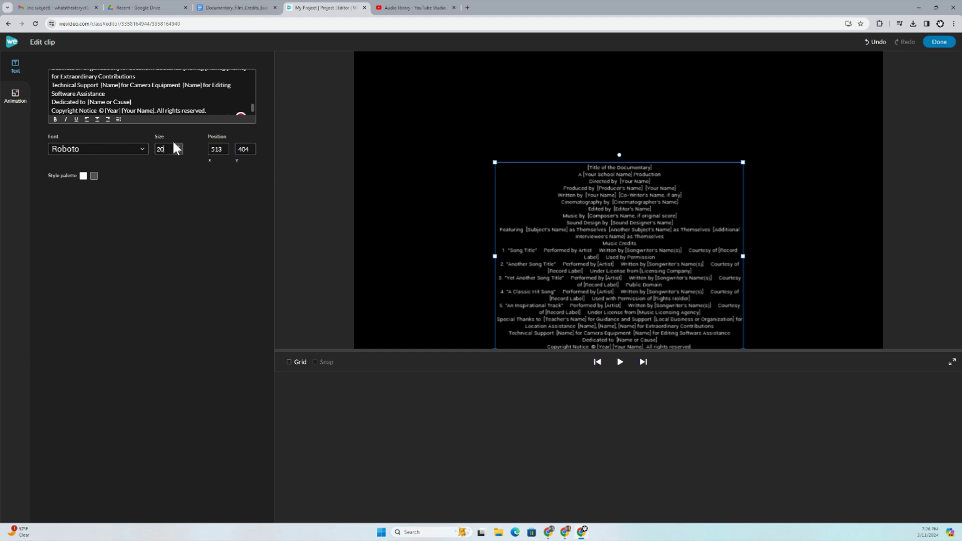
# - Change the text size to 10 and paste the credits text back in
pyautogui.doubleClick(161, 149)
pyautogui.write('10')
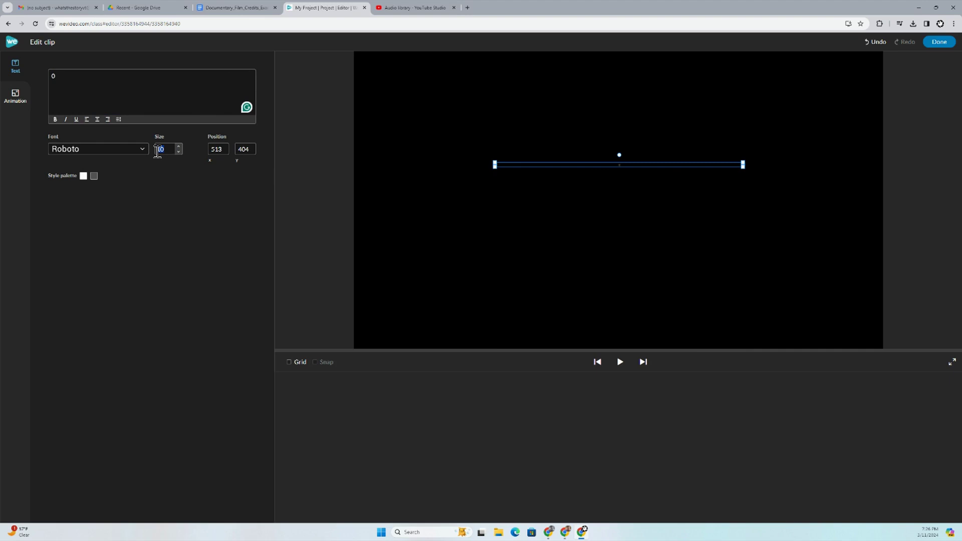
pyautogui.write('1')
pyautogui.write('0')
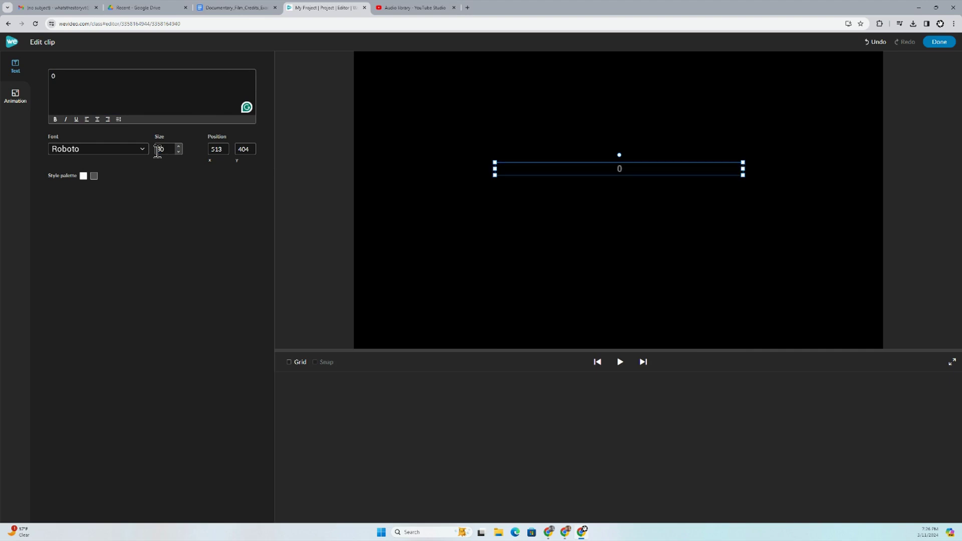
pyautogui.press('BackSpace')
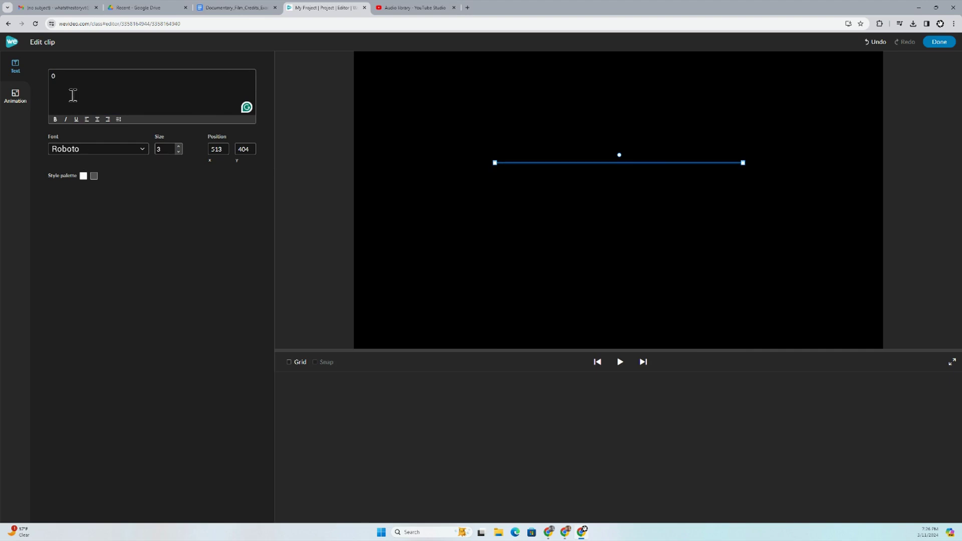
pyautogui.click(76, 86)
pyautogui.hotkey('ctrl', 'v')
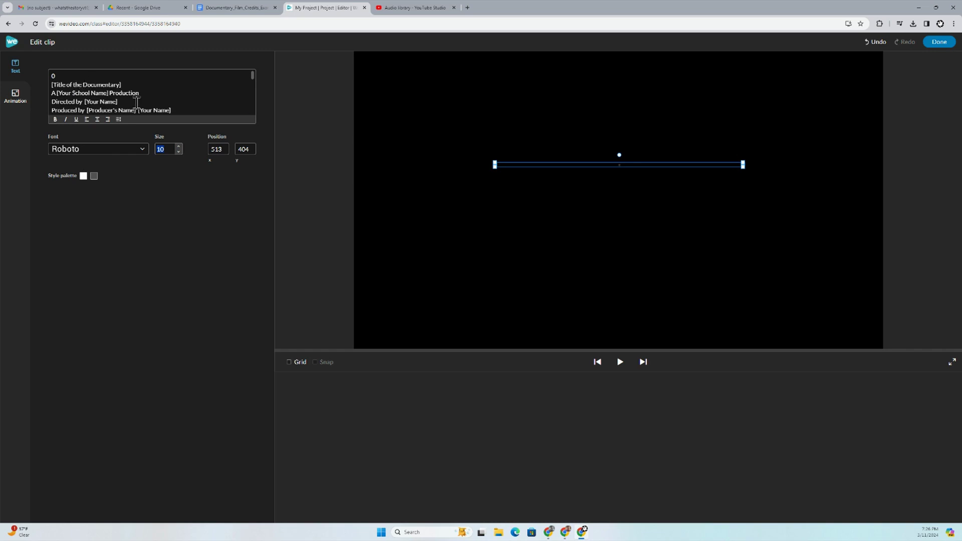
# - Set the credits text to size 30 and delete the stray 0 line at the top
pyautogui.click(164, 151)
pyautogui.write('30')
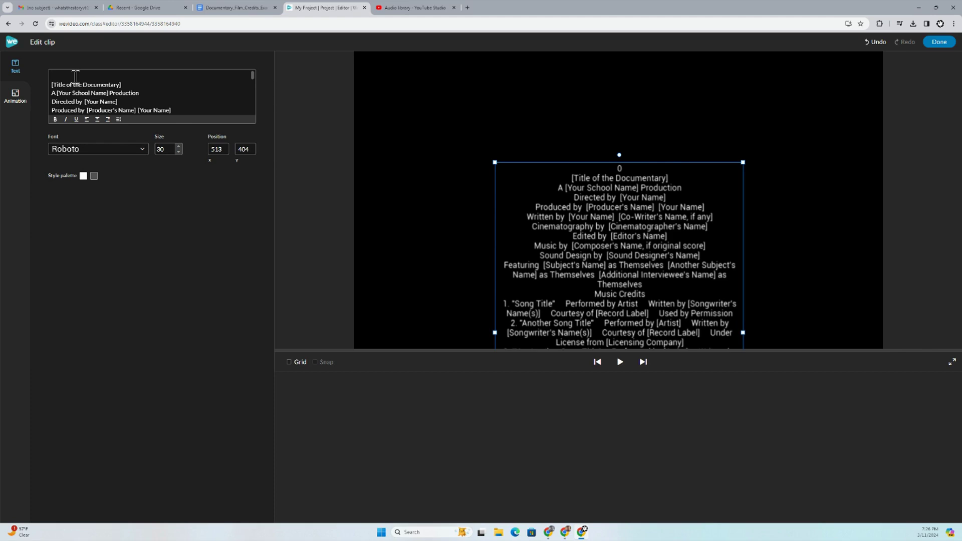
pyautogui.click(75, 76)
pyautogui.press('Delete')
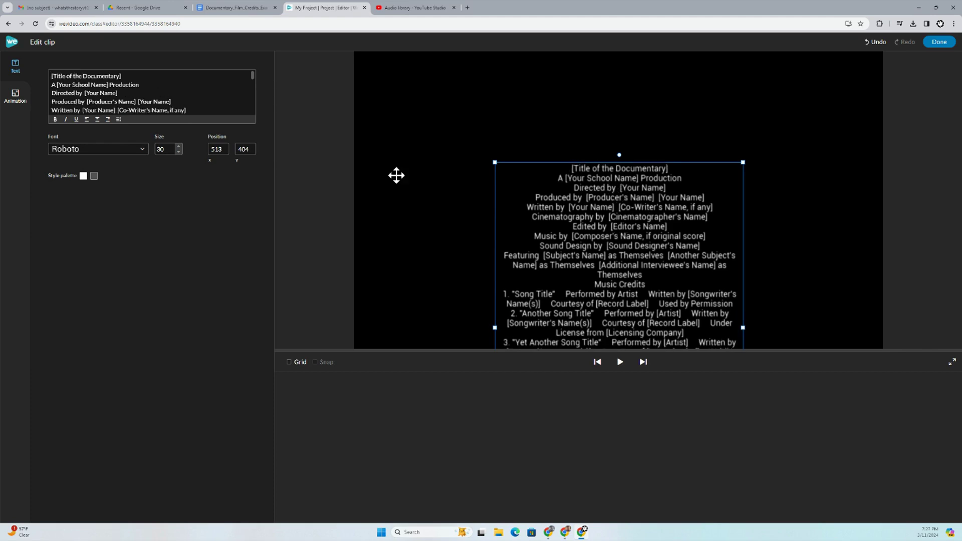
# - Add blank lines after the title, production, Directed by, Produced by and Written by lines
pyautogui.click(130, 75)
pyautogui.press('Return')
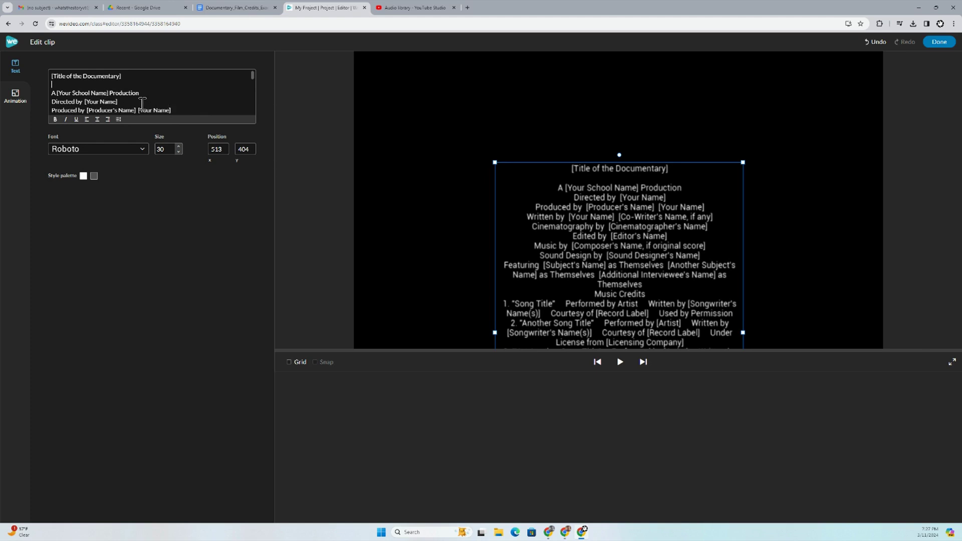
pyautogui.click(145, 92)
pyautogui.press('Return')
pyautogui.scroll(-1, 150, 90)
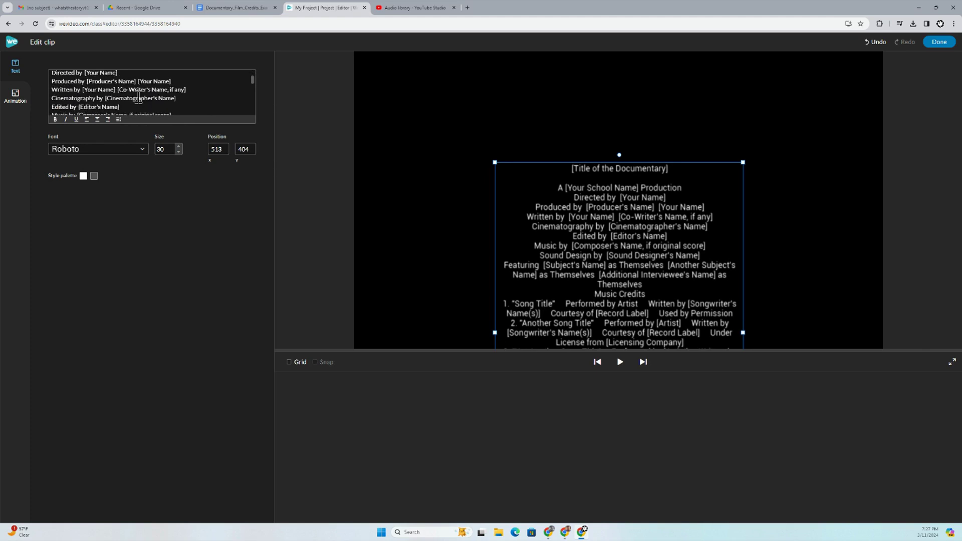
pyautogui.click(137, 74)
pyautogui.press('Return')
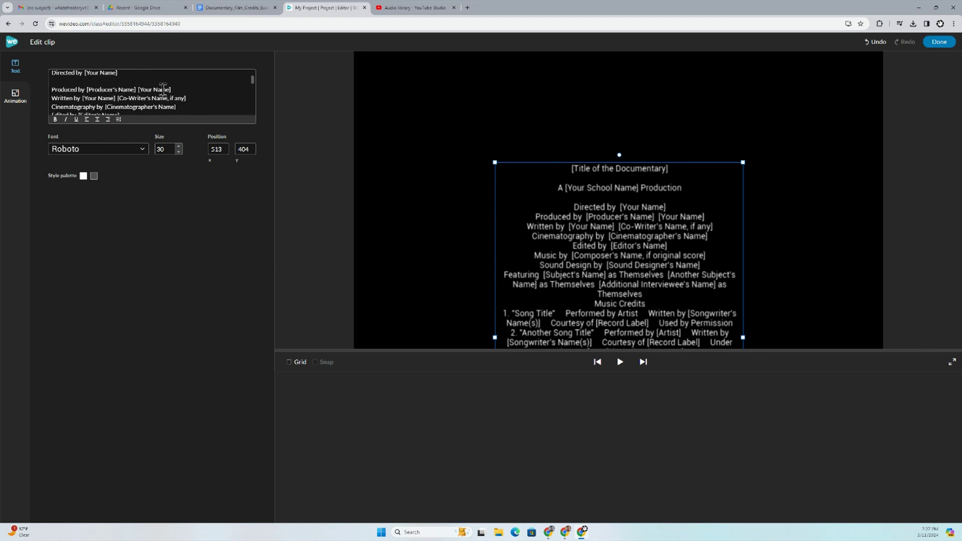
pyautogui.click(180, 89)
pyautogui.press('Return')
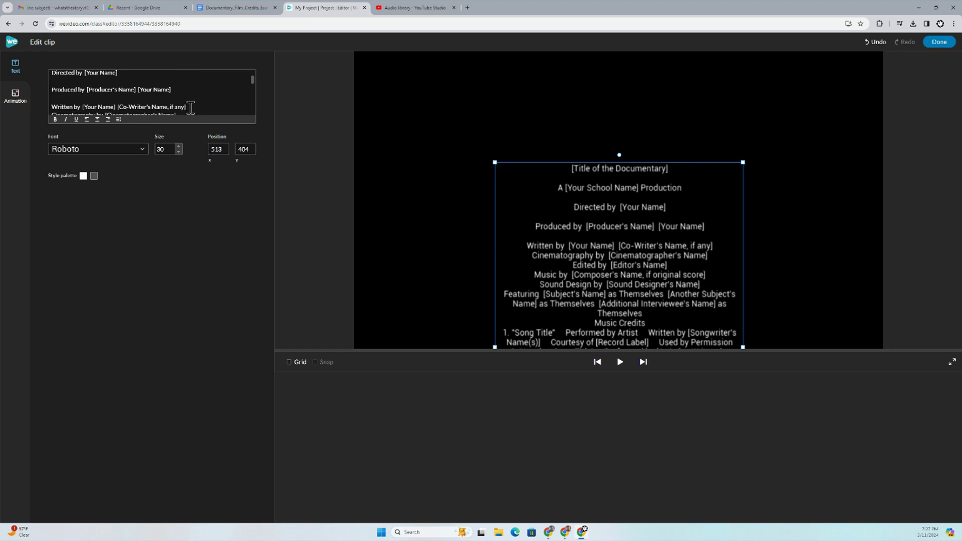
pyautogui.click(190, 107)
pyautogui.press('Return')
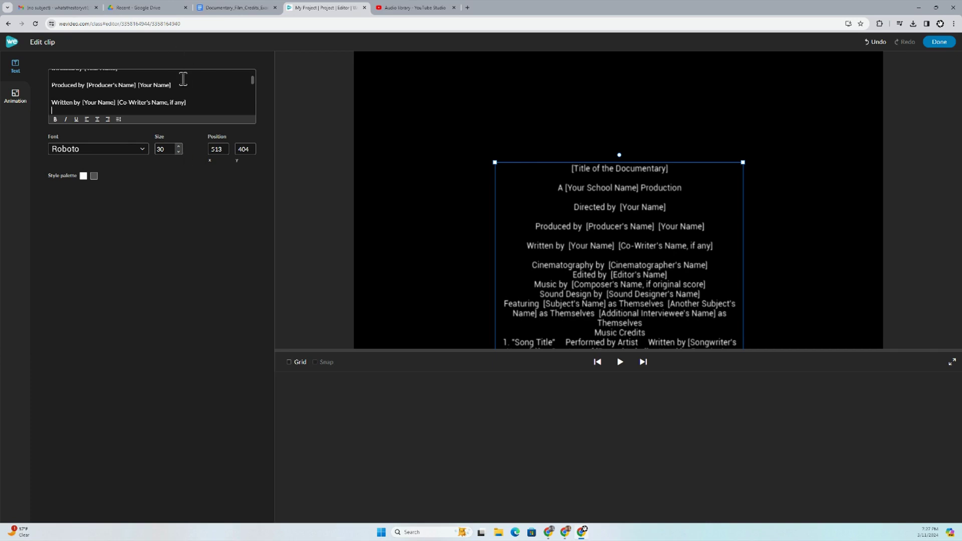
# - Set all credits text to size 35, move the box up and widen both sides, ending at position 132, 66
pyautogui.hotkey('ctrl', 'a')
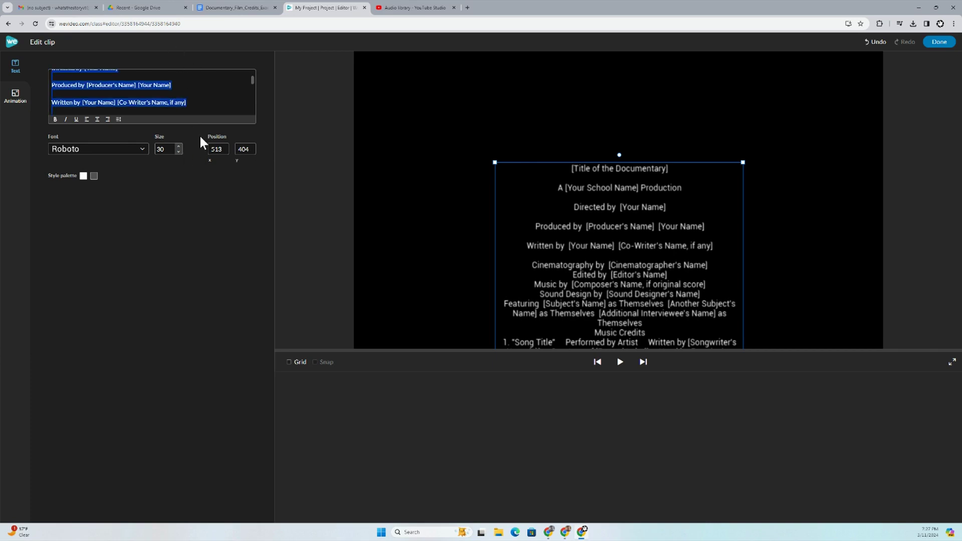
pyautogui.click(171, 149)
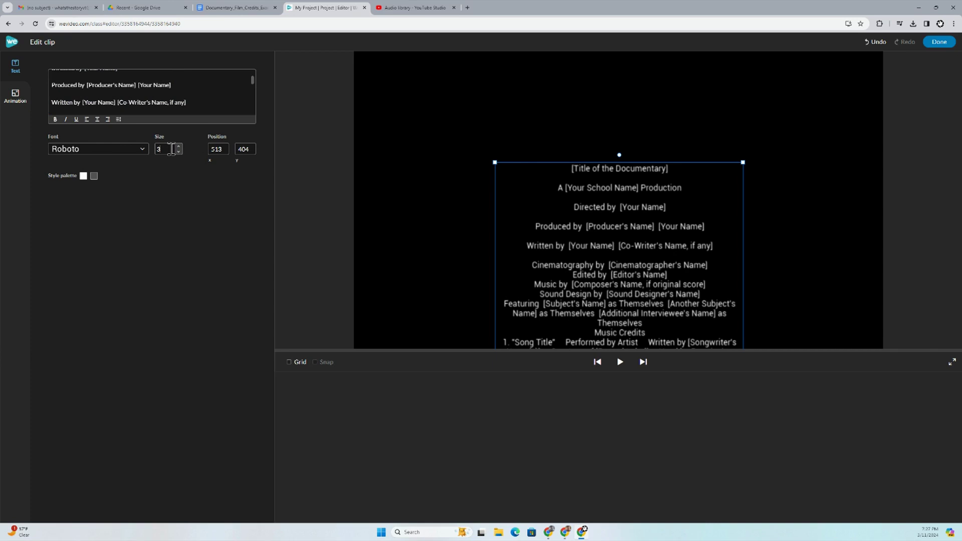
pyautogui.write('5')
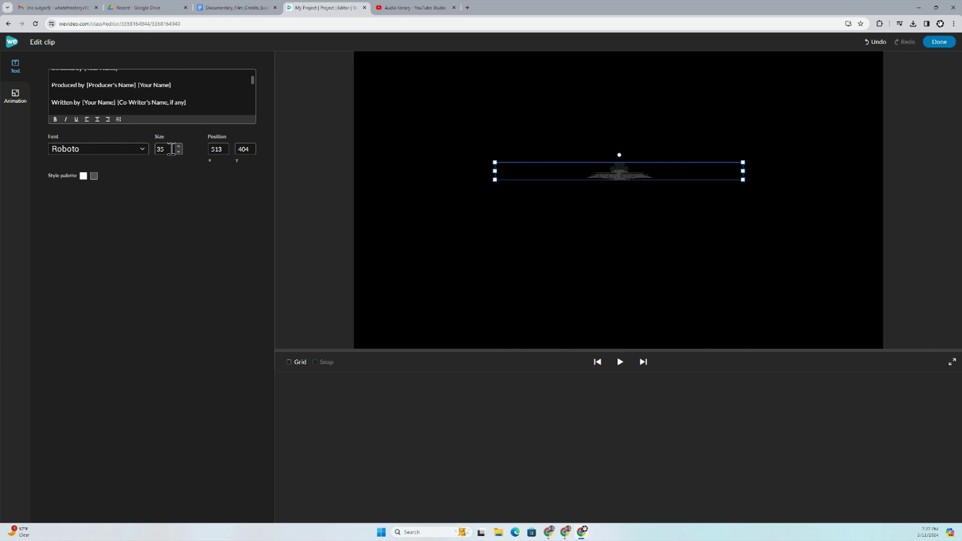
pyautogui.click(210, 101)
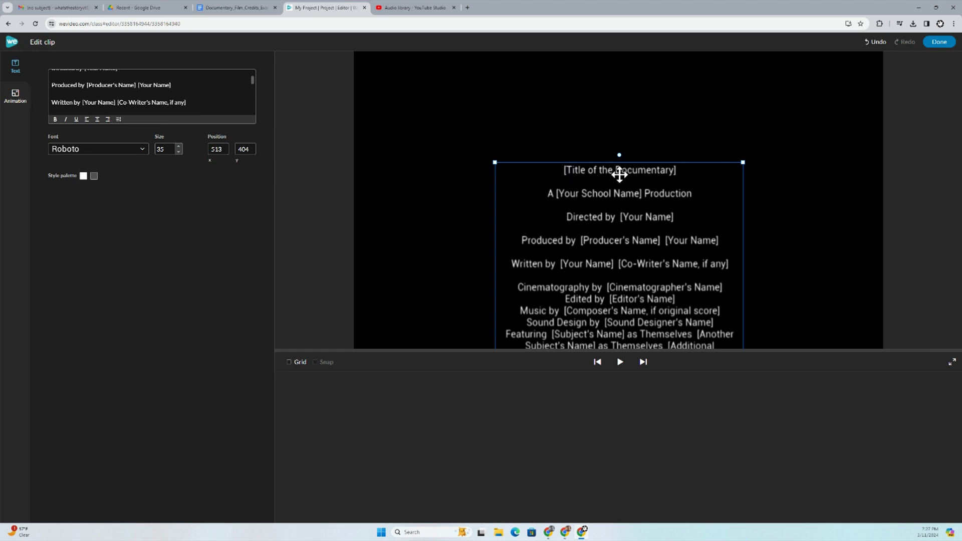
pyautogui.moveTo(612, 176); pyautogui.dragTo(623, 87)
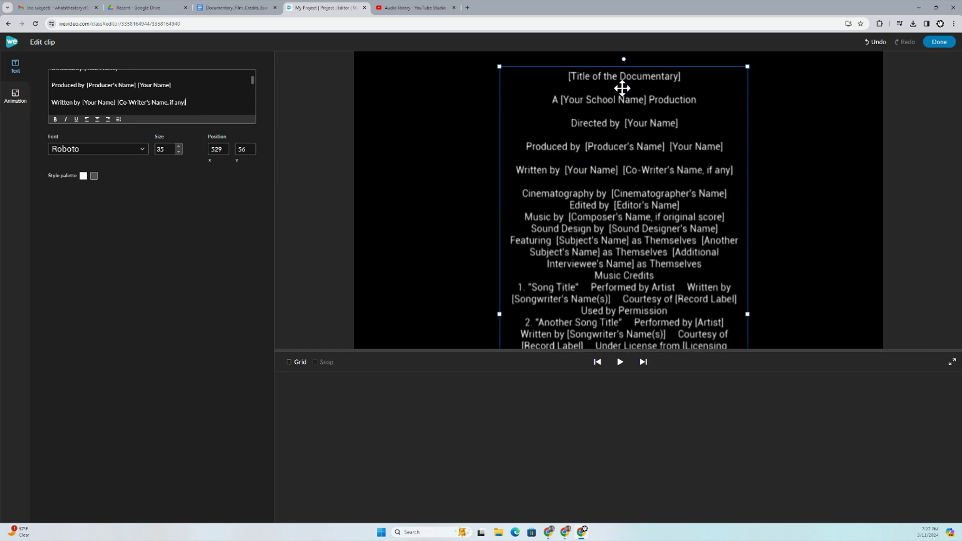
pyautogui.moveTo(498, 316); pyautogui.dragTo(401, 300)
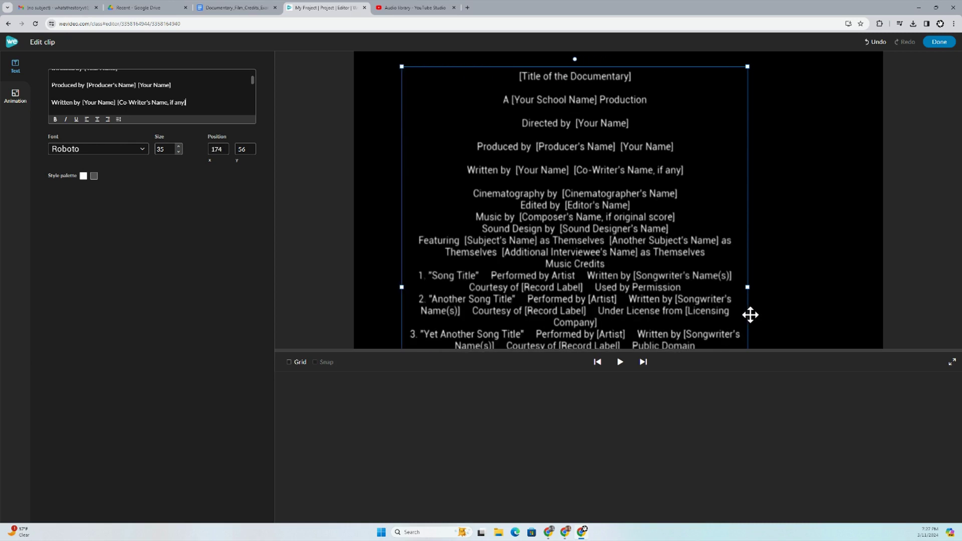
pyautogui.moveTo(752, 285); pyautogui.dragTo(857, 286)
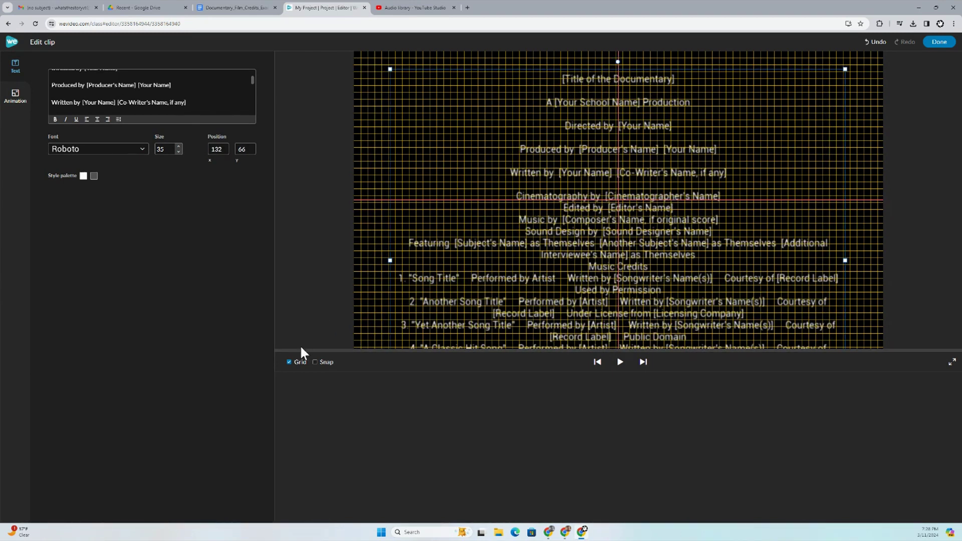
# - Turn off the grid and drag the credits box down to position 133, 168
pyautogui.click(290, 362)
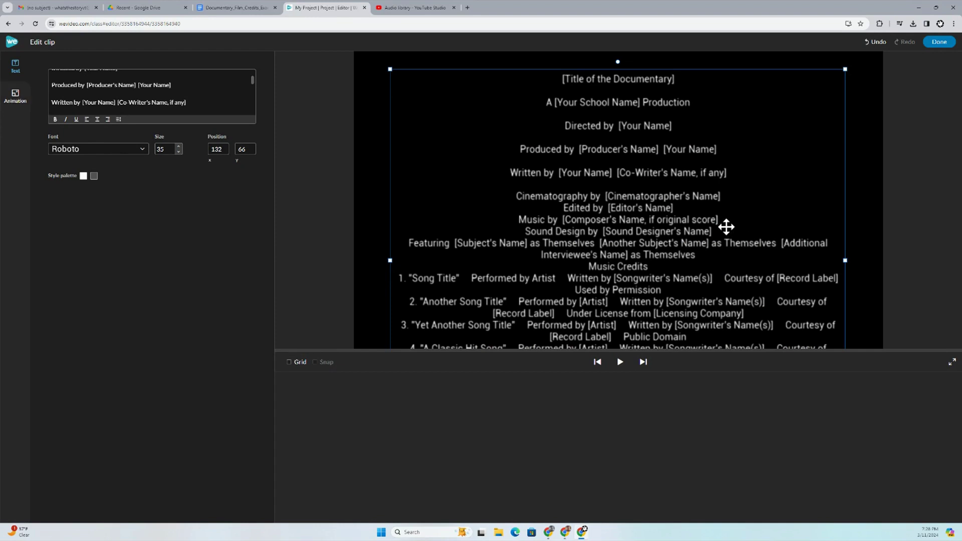
pyautogui.moveTo(584, 251); pyautogui.dragTo(587, 117)
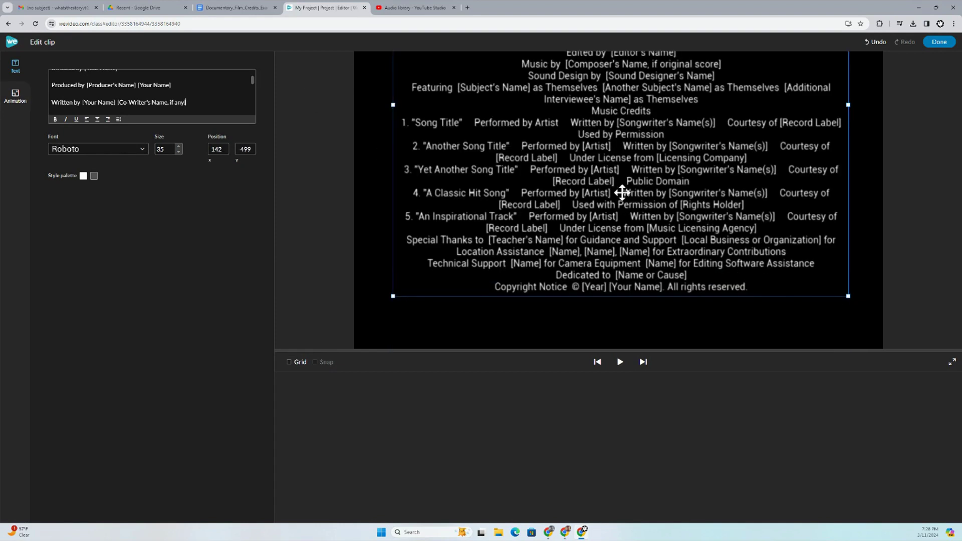
pyautogui.moveTo(631, 181); pyautogui.dragTo(629, 270)
pyautogui.moveTo(621, 185); pyautogui.dragTo(621, 224)
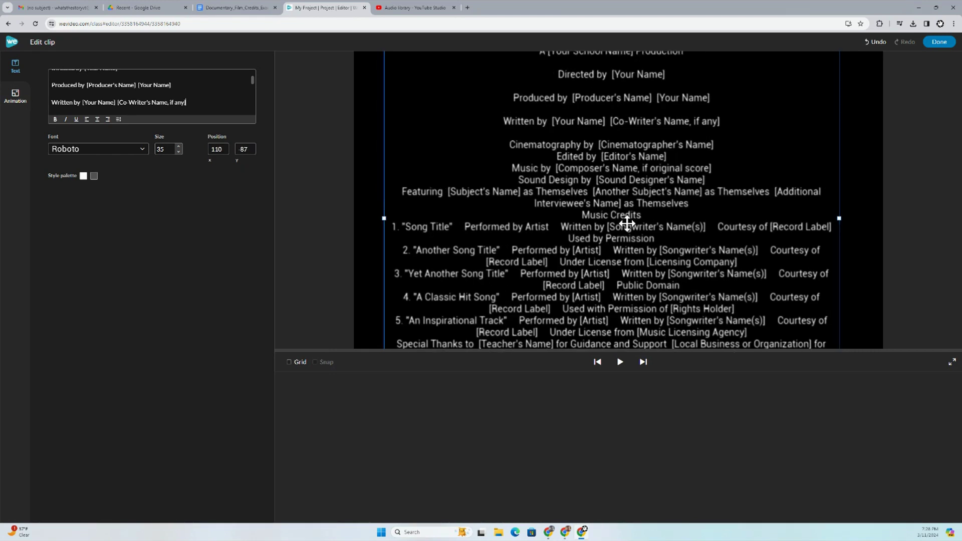
pyautogui.moveTo(623, 147); pyautogui.dragTo(629, 216)
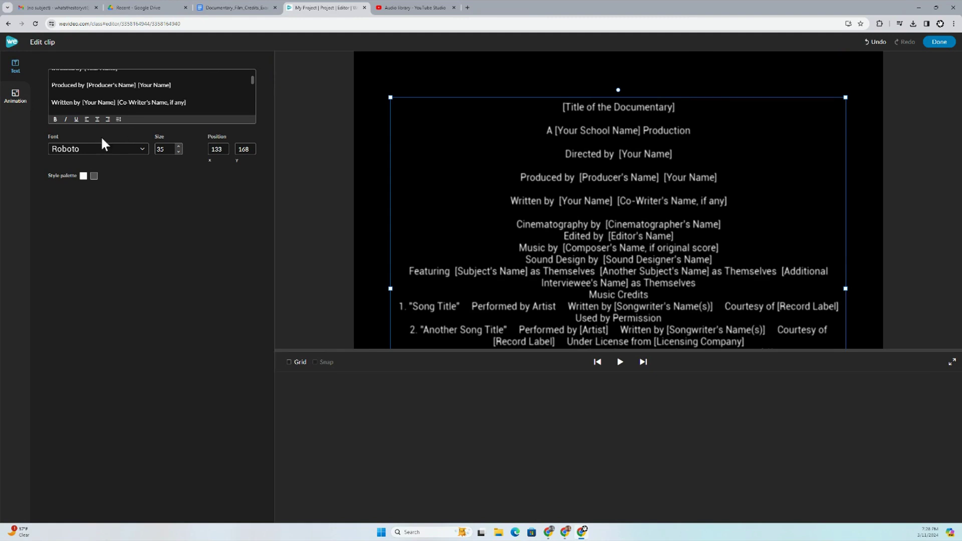
# - Animate the credits to scroll from just below the frame's bottom edge to above its top
pyautogui.click(15, 95)
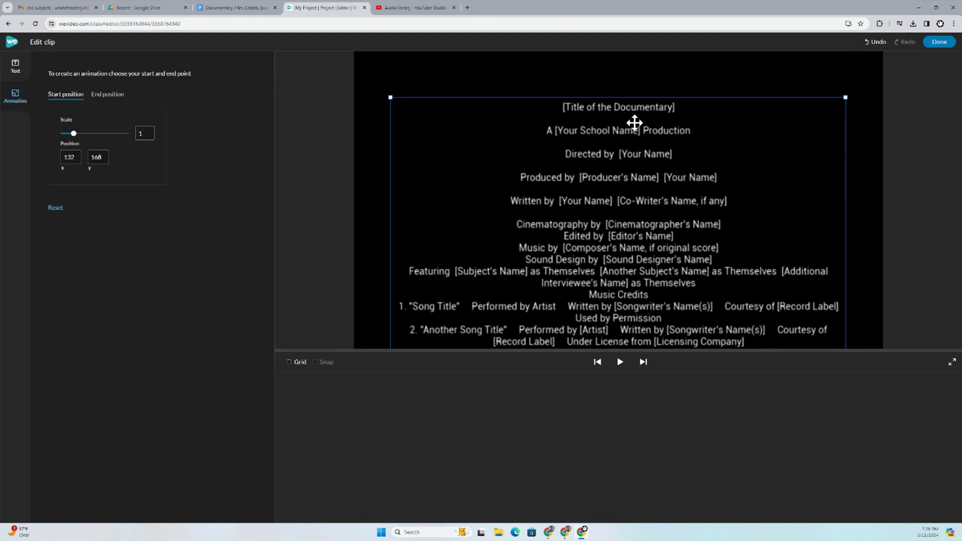
pyautogui.click(289, 362)
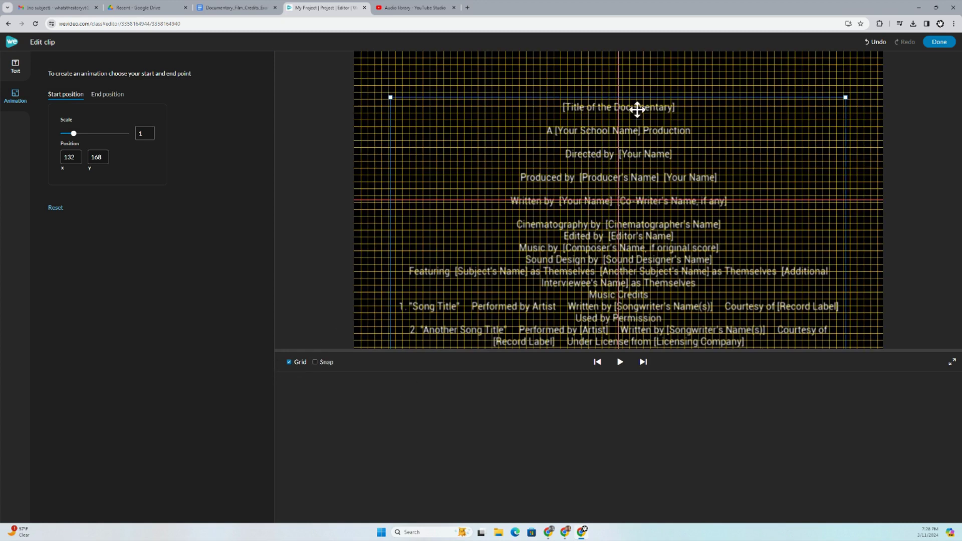
pyautogui.moveTo(621, 104); pyautogui.dragTo(623, 315)
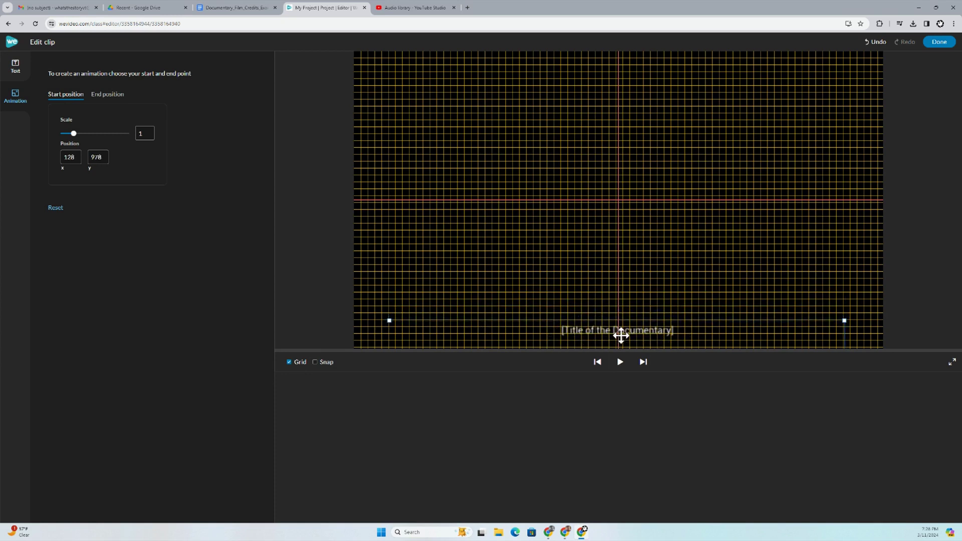
pyautogui.moveTo(621, 335); pyautogui.dragTo(622, 370)
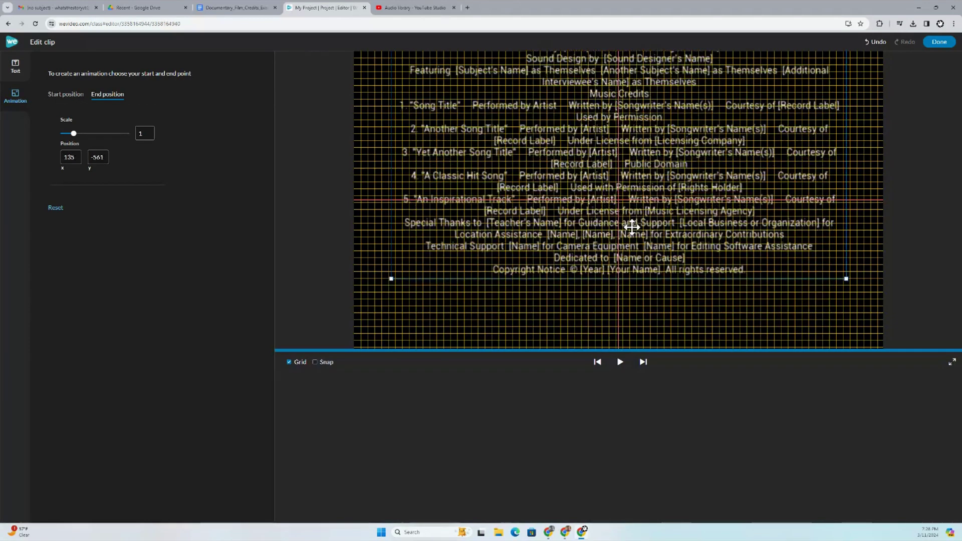
pyautogui.moveTo(632, 227); pyautogui.dragTo(624, 40)
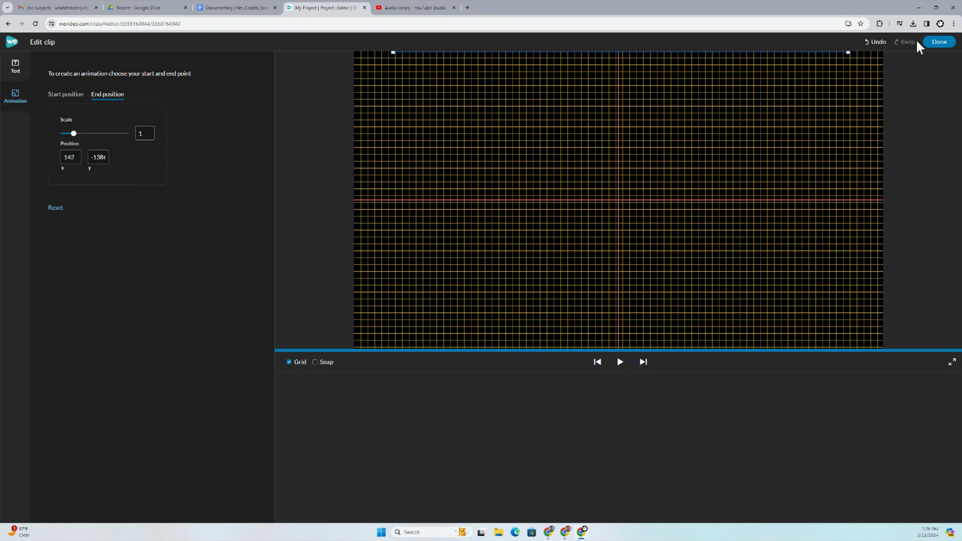
pyautogui.click(939, 43)
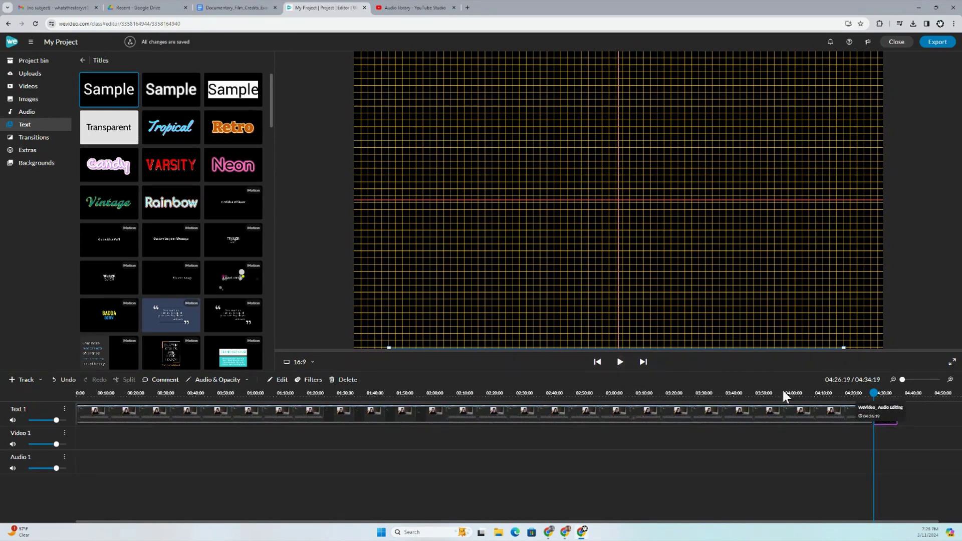
# - Play the scrolling credits, pause at 04:32:22, and zoom the timeline to about 21%
pyautogui.click(621, 362)
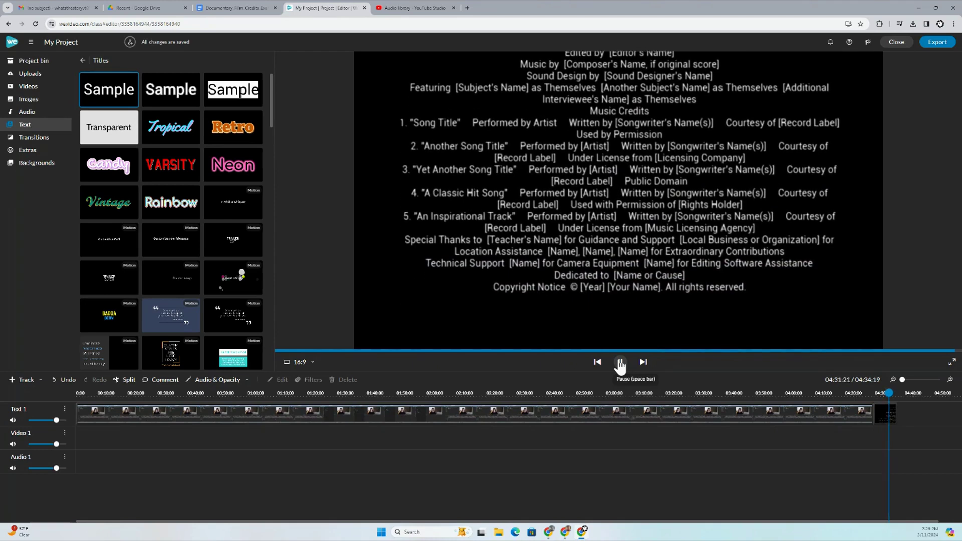
pyautogui.click(620, 362)
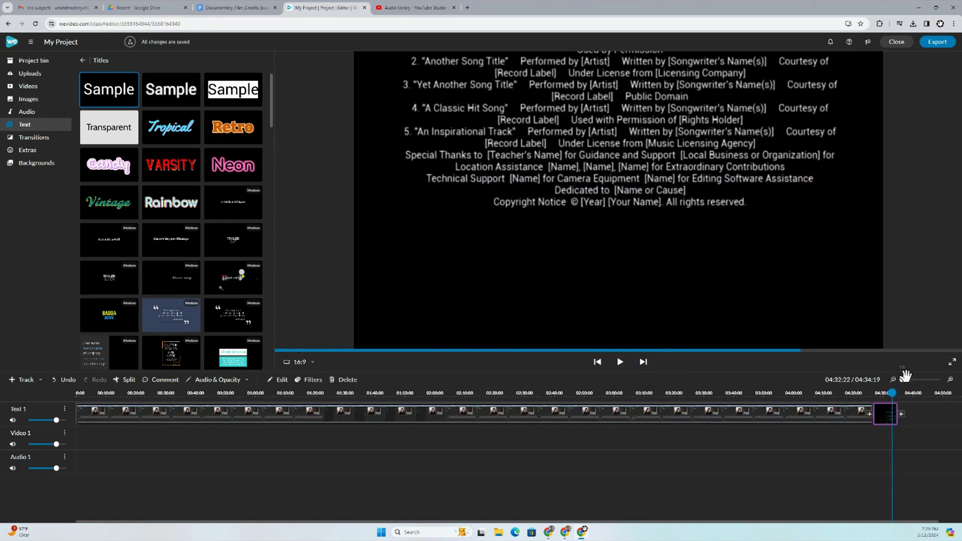
pyautogui.moveTo(906, 375); pyautogui.dragTo(910, 379)
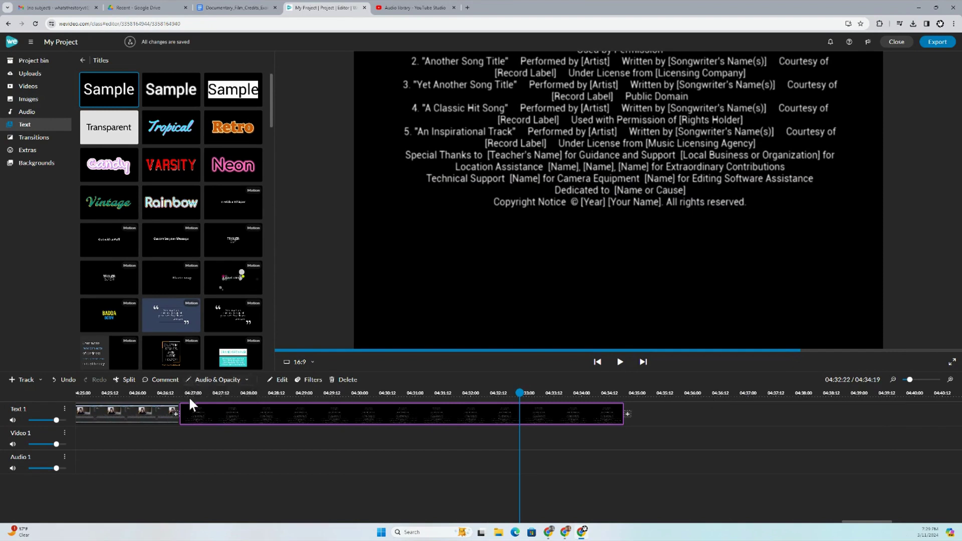
pyautogui.click(664, 444)
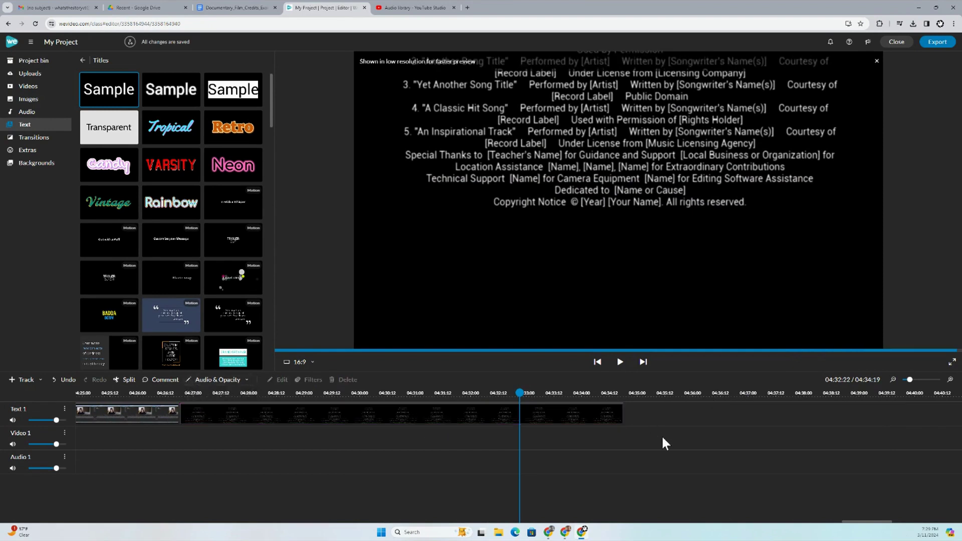
pyautogui.click(601, 421)
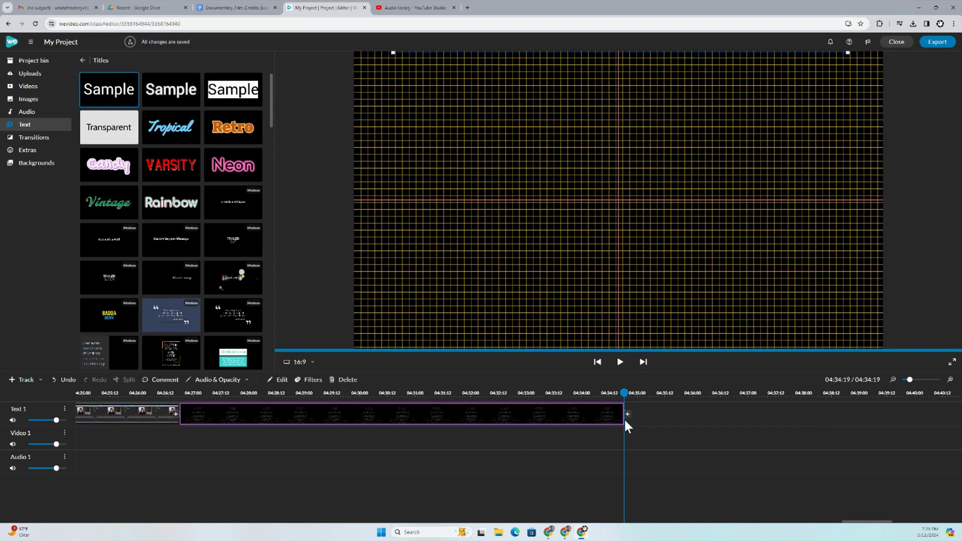
pyautogui.click(623, 421)
pyautogui.moveTo(621, 421); pyautogui.dragTo(940, 421)
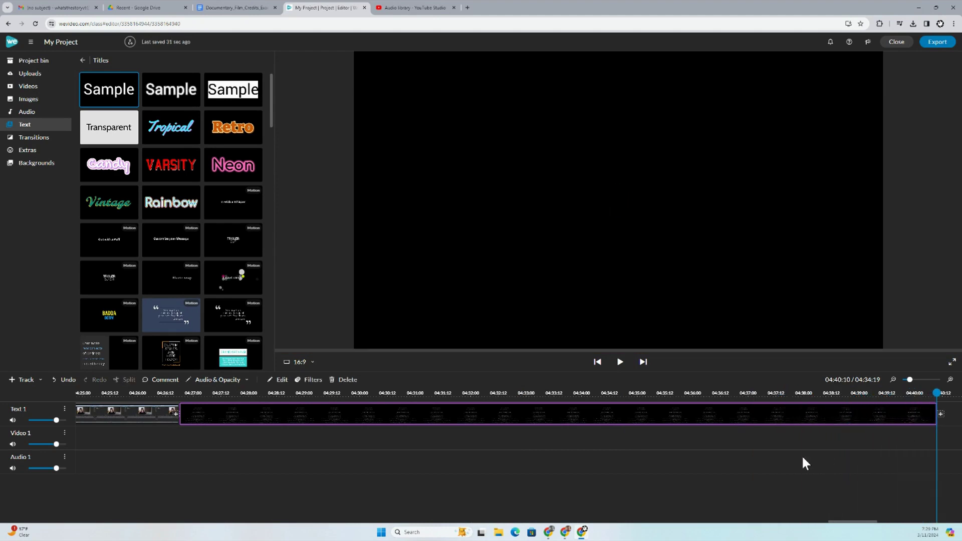
pyautogui.click(535, 466)
pyautogui.hscroll(5, 910, 381)
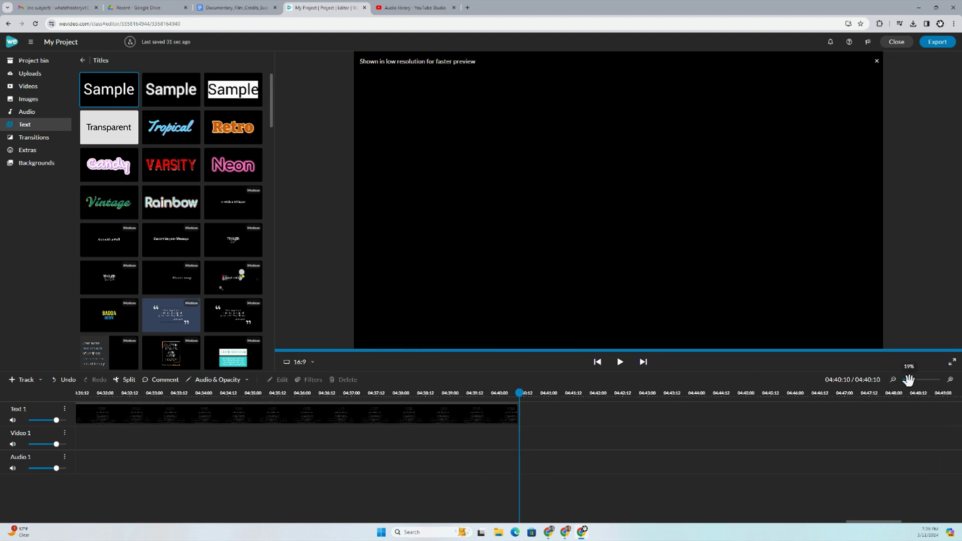
pyautogui.click(506, 420)
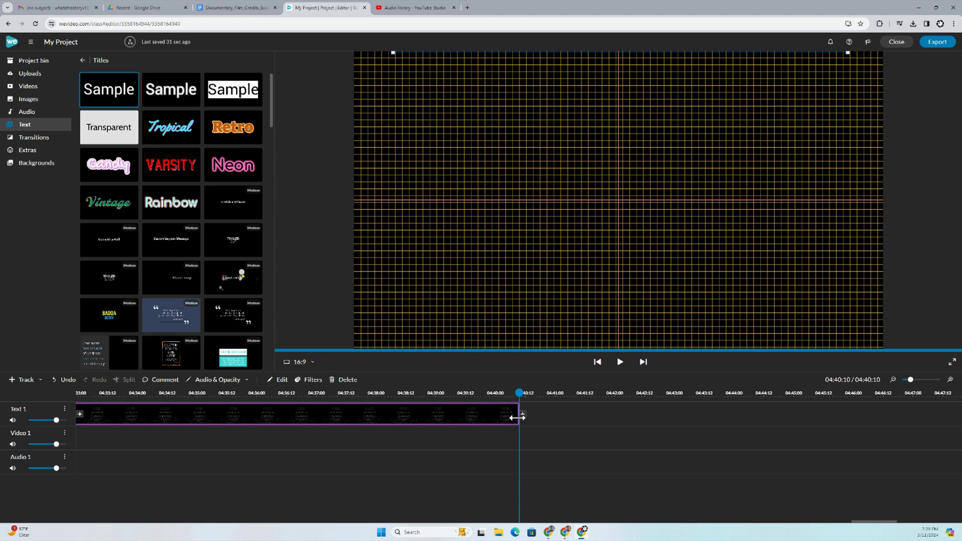
pyautogui.moveTo(520, 421); pyautogui.dragTo(659, 423)
pyautogui.click(250, 393)
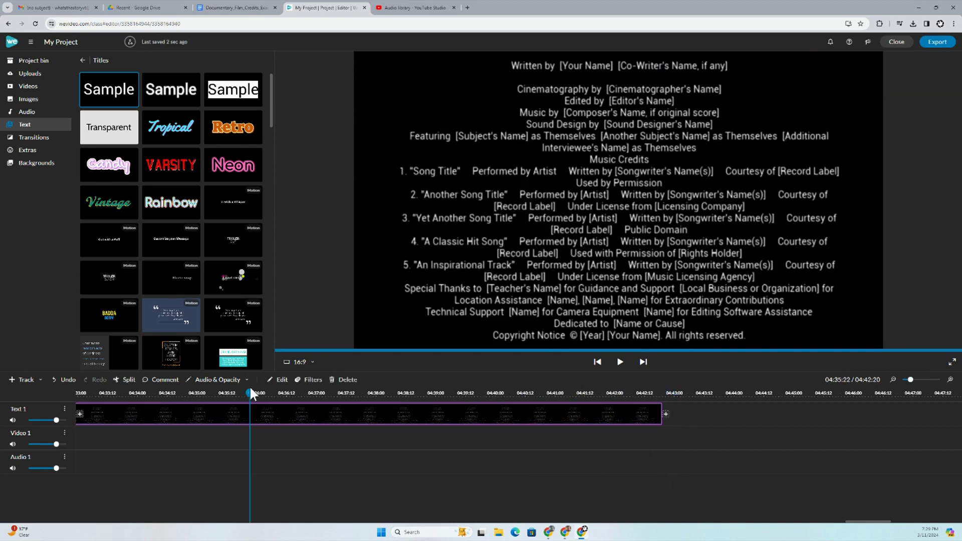
pyautogui.click(620, 363)
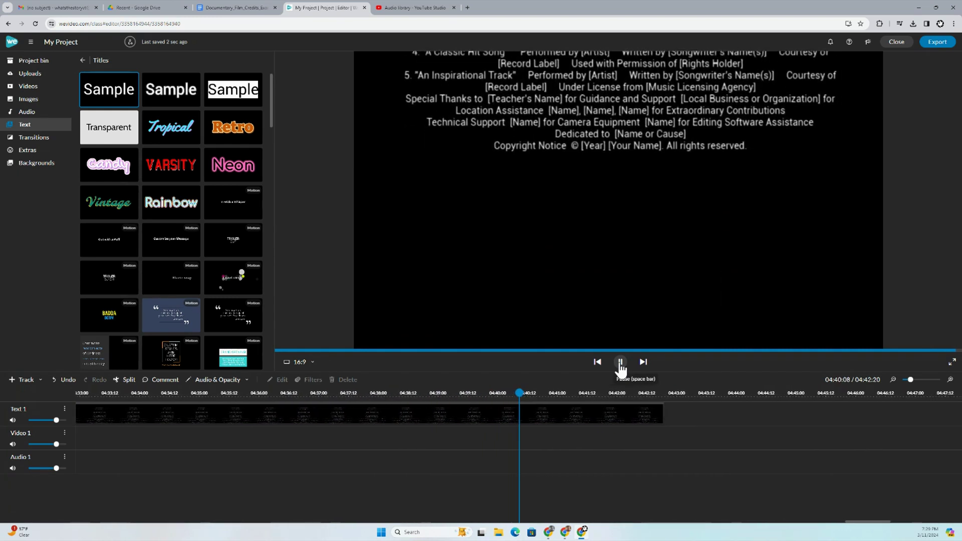
pyautogui.click(621, 363)
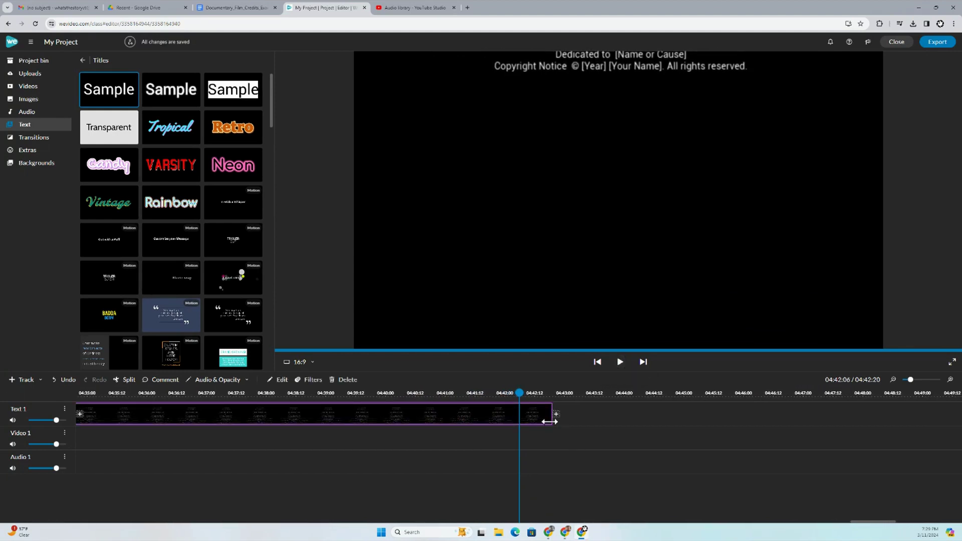
pyautogui.moveTo(550, 423); pyautogui.dragTo(795, 421)
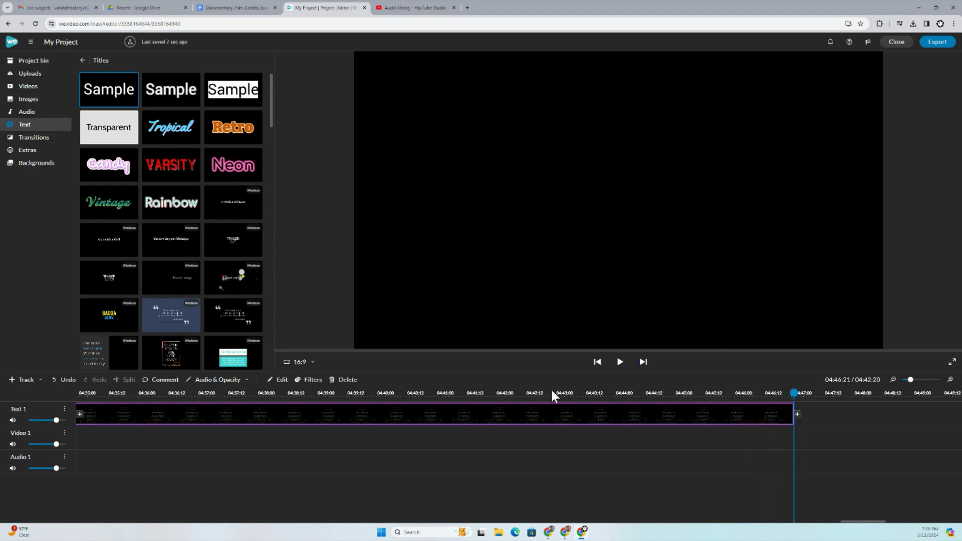
pyautogui.click(465, 394)
pyautogui.click(620, 362)
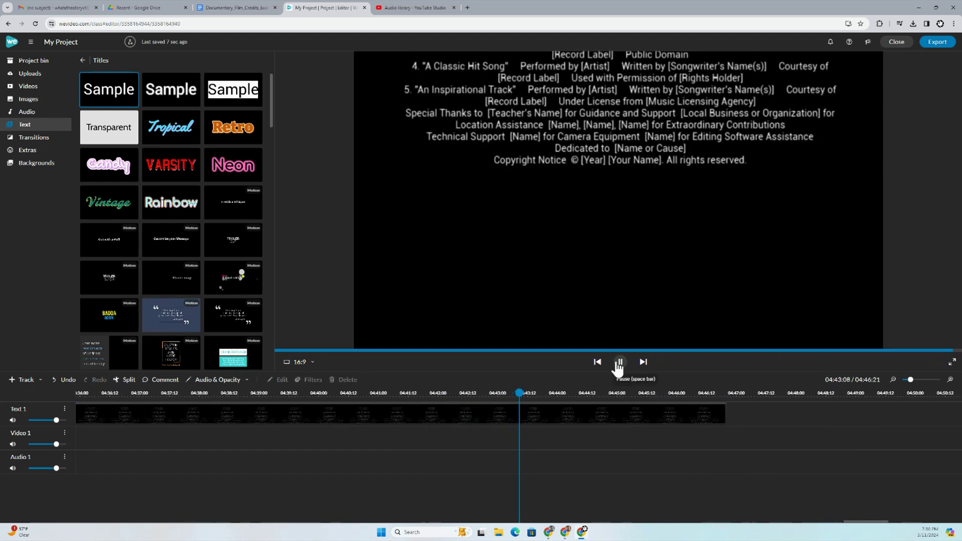
pyautogui.click(622, 366)
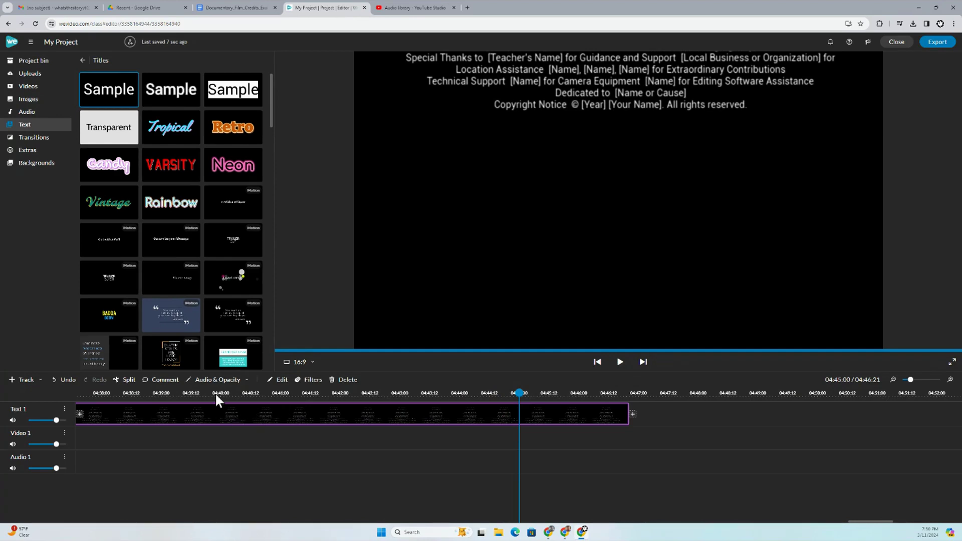
pyautogui.doubleClick(146, 420)
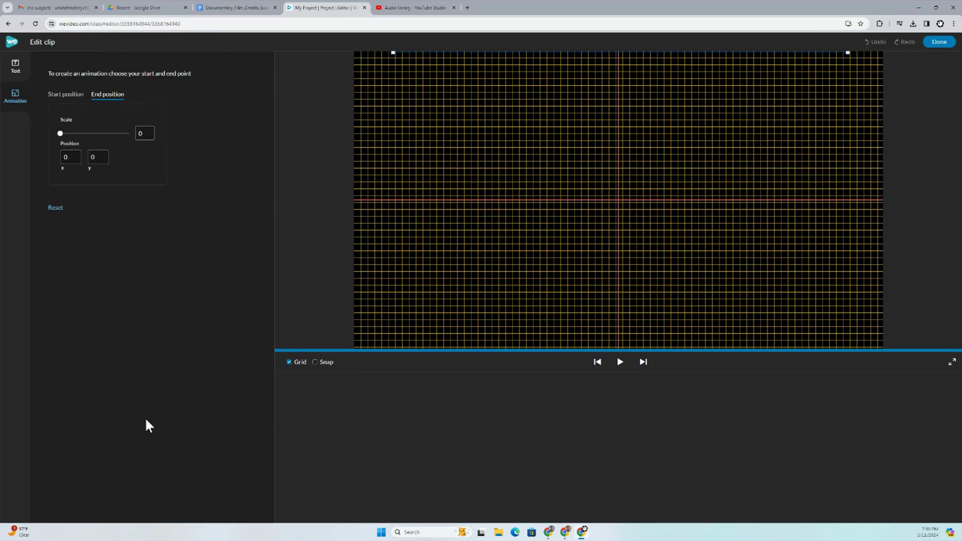
pyautogui.click(15, 70)
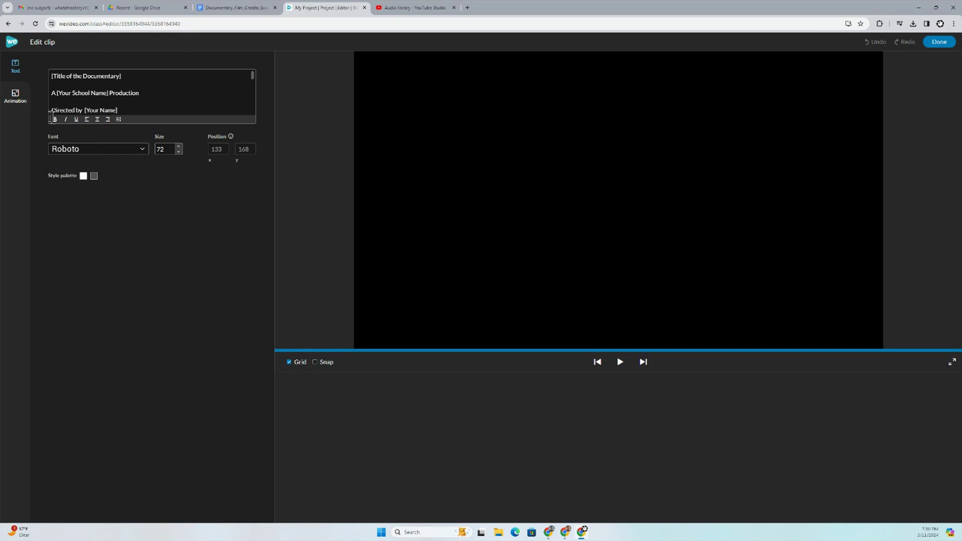
pyautogui.click(946, 44)
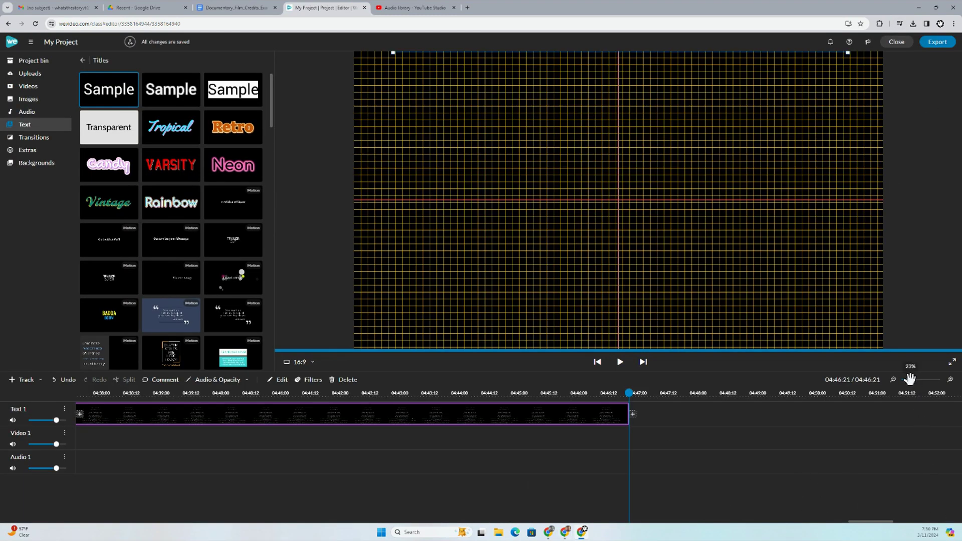
# - Zoom the timeline out and preview the lead-in to the credits from 04:26
pyautogui.moveTo(910, 380); pyautogui.dragTo(903, 377)
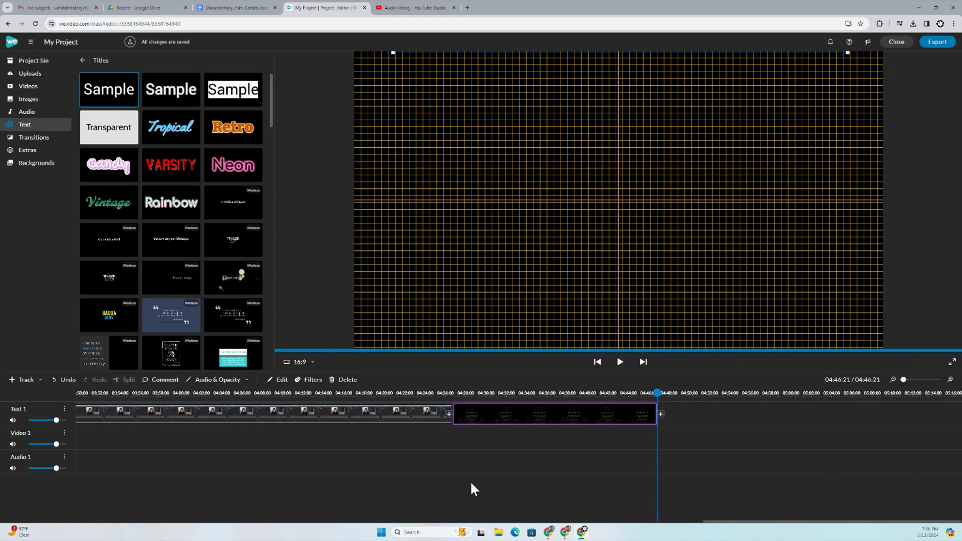
pyautogui.click(441, 446)
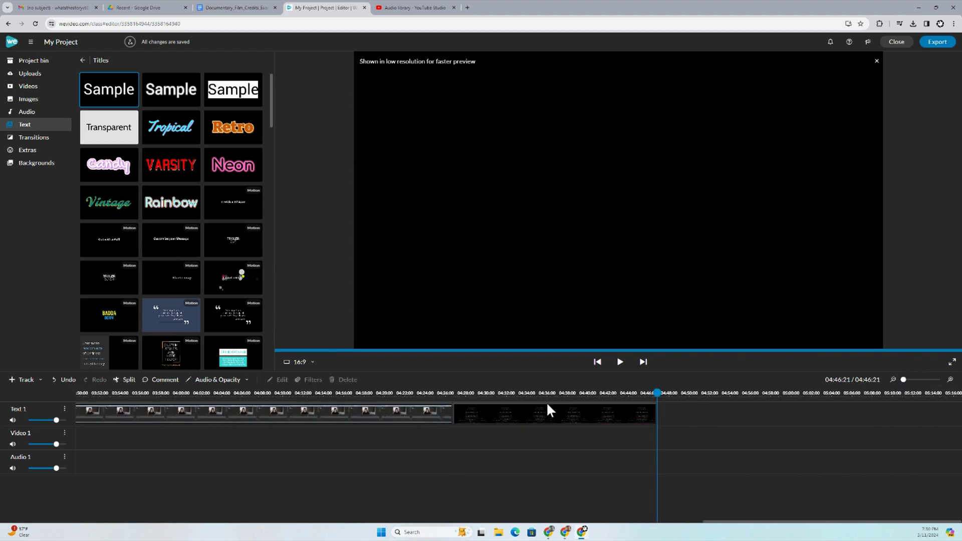
pyautogui.click(443, 395)
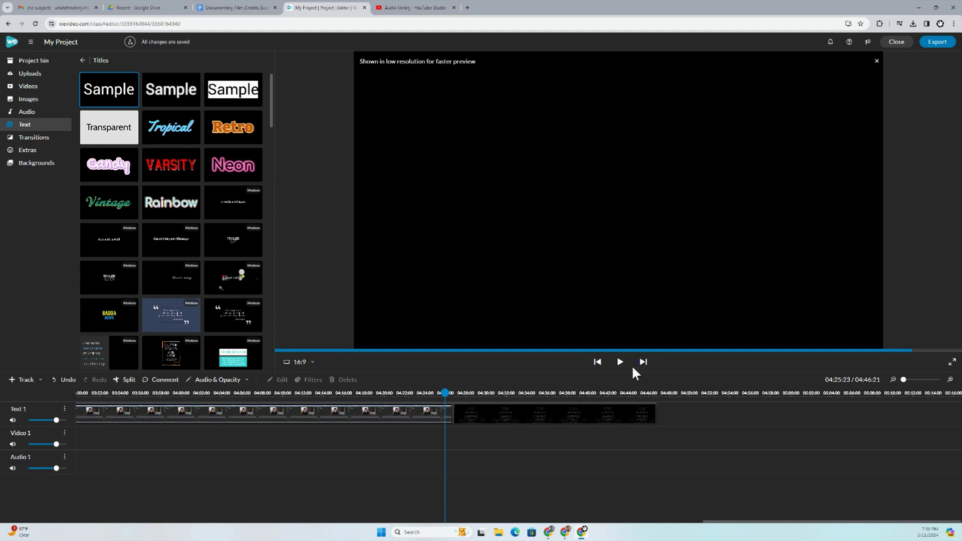
pyautogui.click(621, 362)
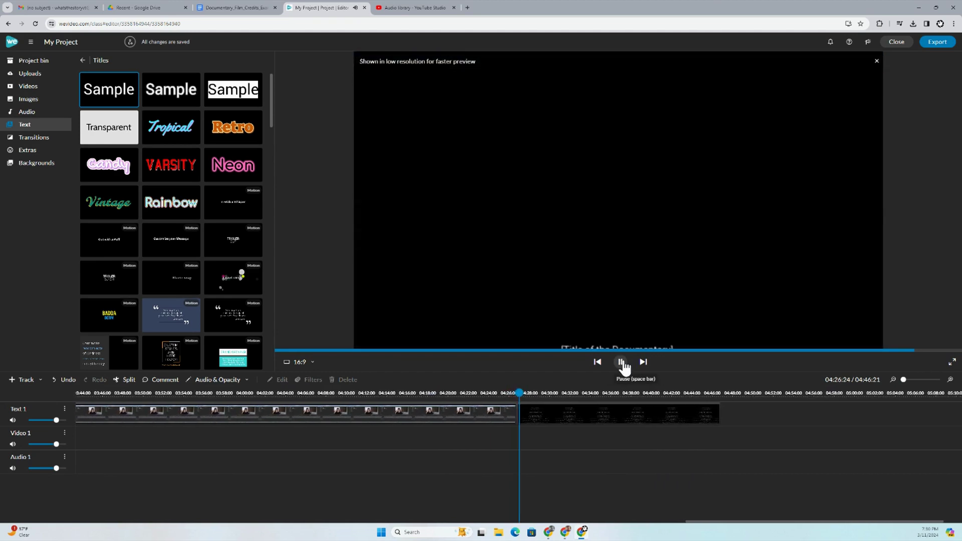
pyautogui.click(622, 362)
# - Shift the credits clip slightly later on Text 1 and replay from 04:26 to check
pyautogui.moveTo(515, 417); pyautogui.dragTo(522, 411)
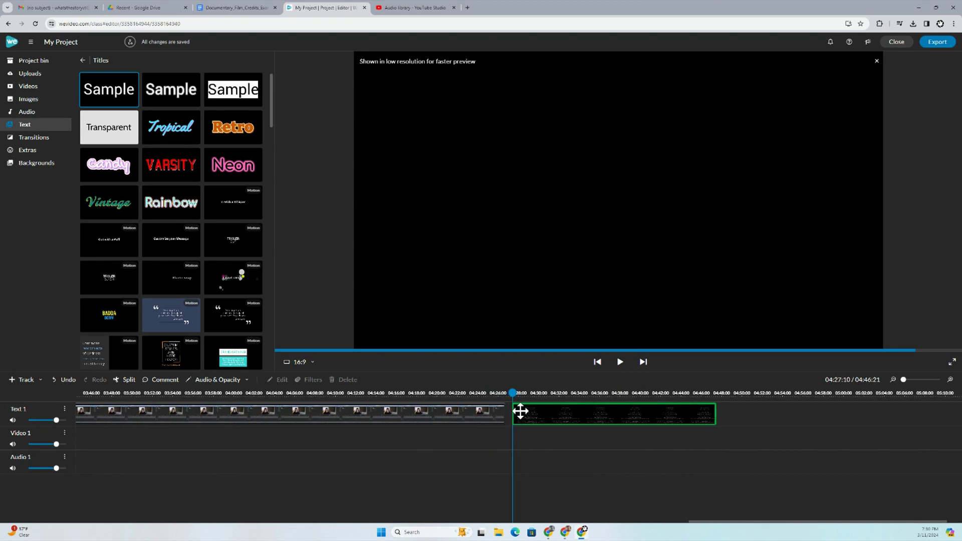
pyautogui.click(500, 394)
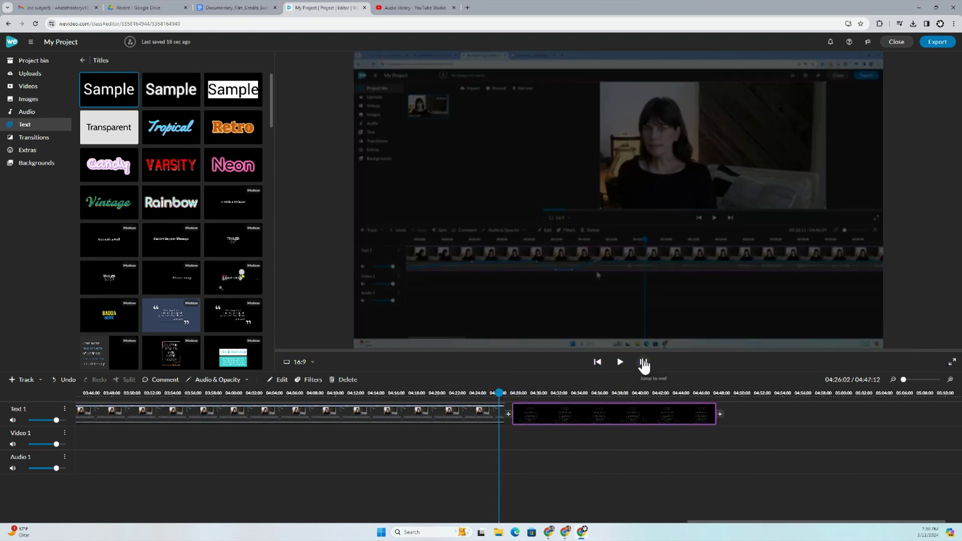
pyautogui.click(621, 363)
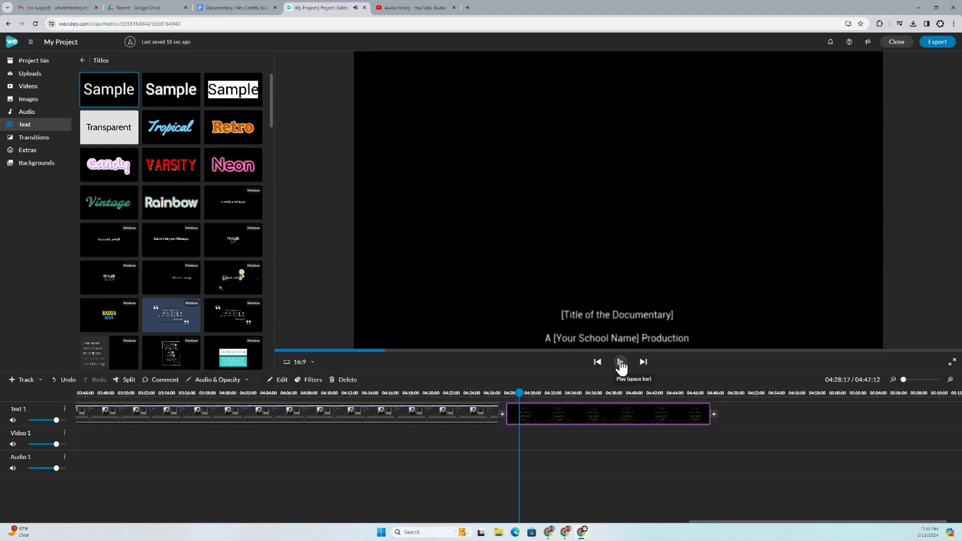
pyautogui.click(621, 362)
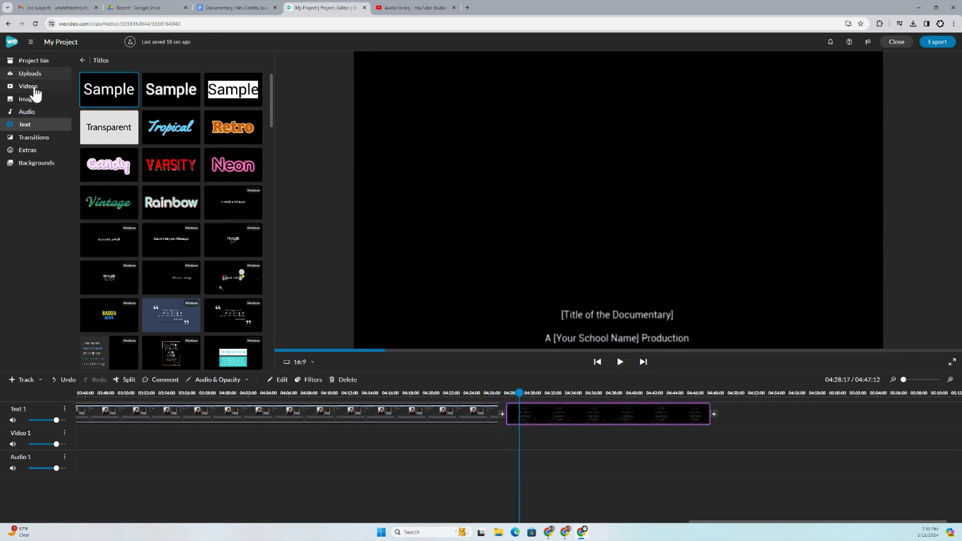
# - Add the uploaded Nature Nurture music to Audio 1, positioned to end just after the credits
pyautogui.click(29, 75)
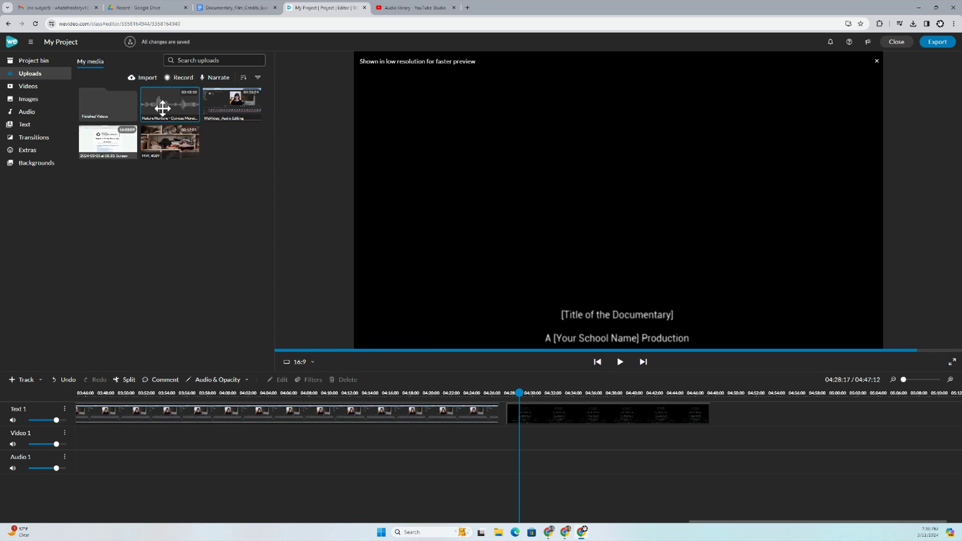
pyautogui.moveTo(164, 106); pyautogui.dragTo(265, 466)
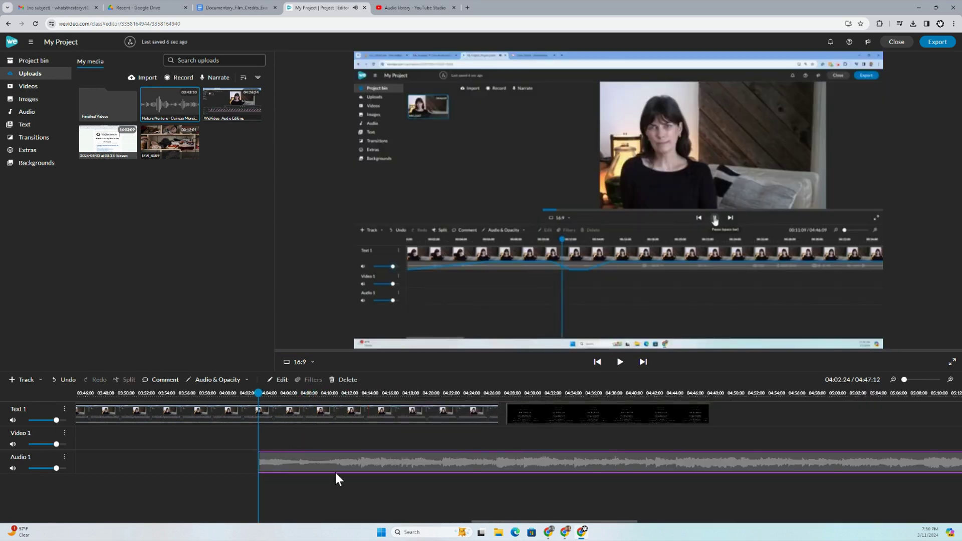
pyautogui.moveTo(370, 471); pyautogui.dragTo(203, 461)
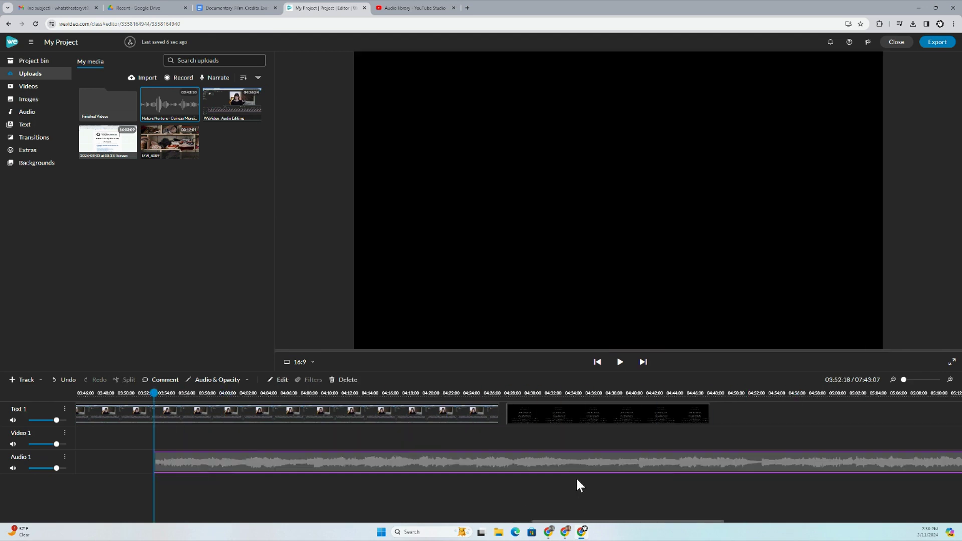
pyautogui.moveTo(667, 468); pyautogui.dragTo(389, 467)
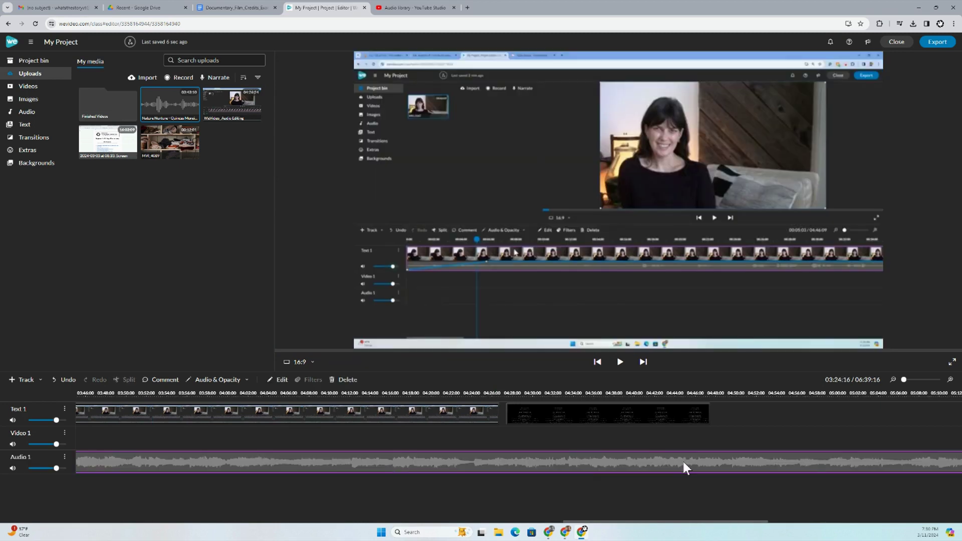
pyautogui.moveTo(681, 459); pyautogui.dragTo(349, 462)
pyautogui.moveTo(759, 462); pyautogui.dragTo(279, 454)
pyautogui.moveTo(607, 459); pyautogui.dragTo(656, 464)
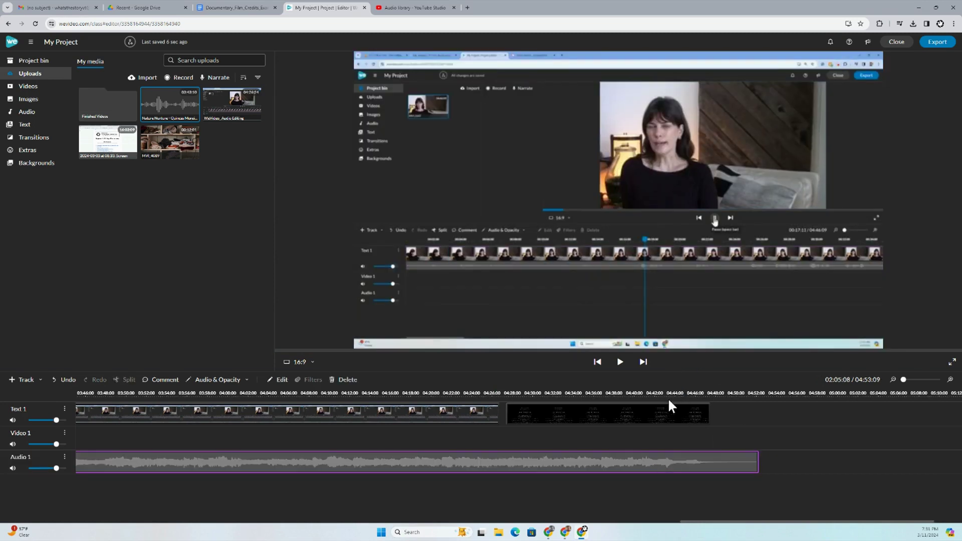
# - Play the credits' ending with music, zoom in, and nudge the music clip later
pyautogui.click(667, 393)
pyautogui.click(621, 362)
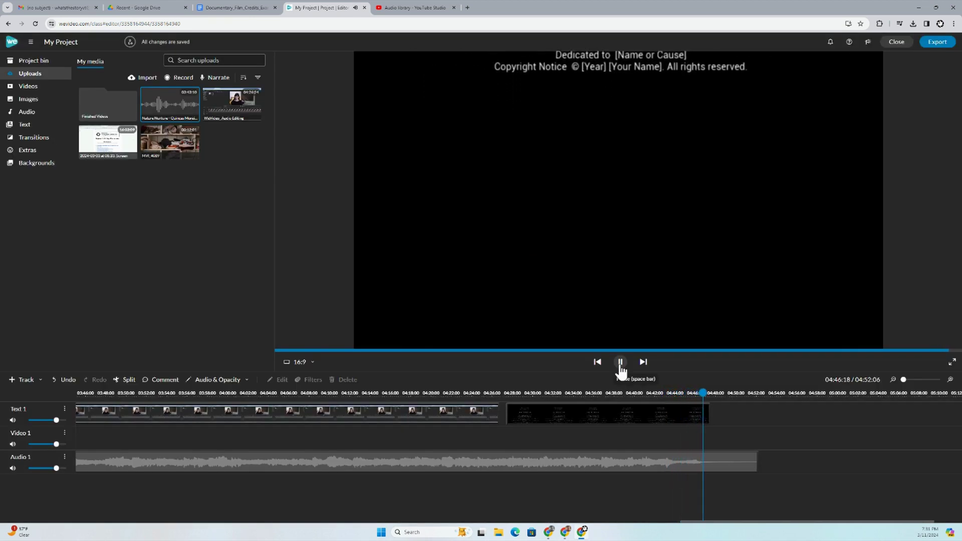
pyautogui.click(620, 363)
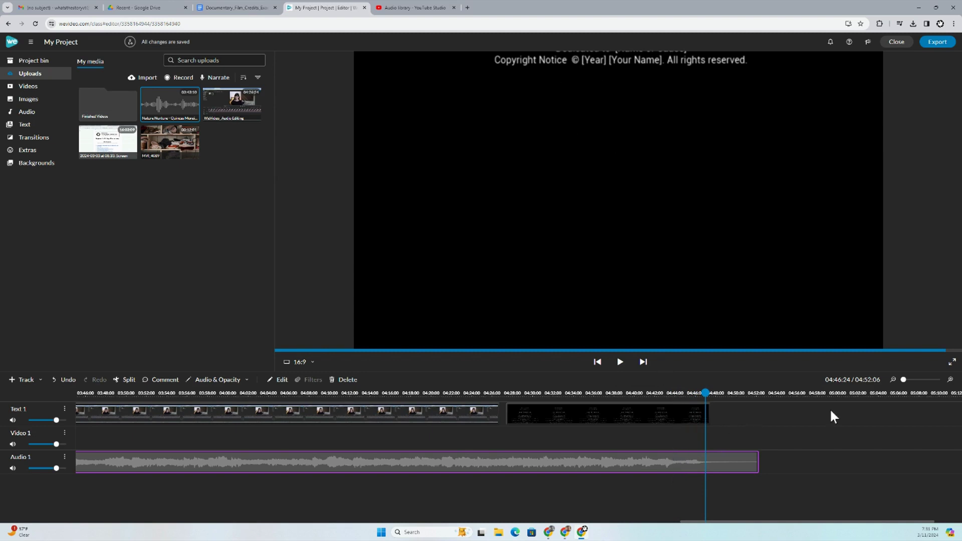
pyautogui.moveTo(904, 379); pyautogui.dragTo(905, 379)
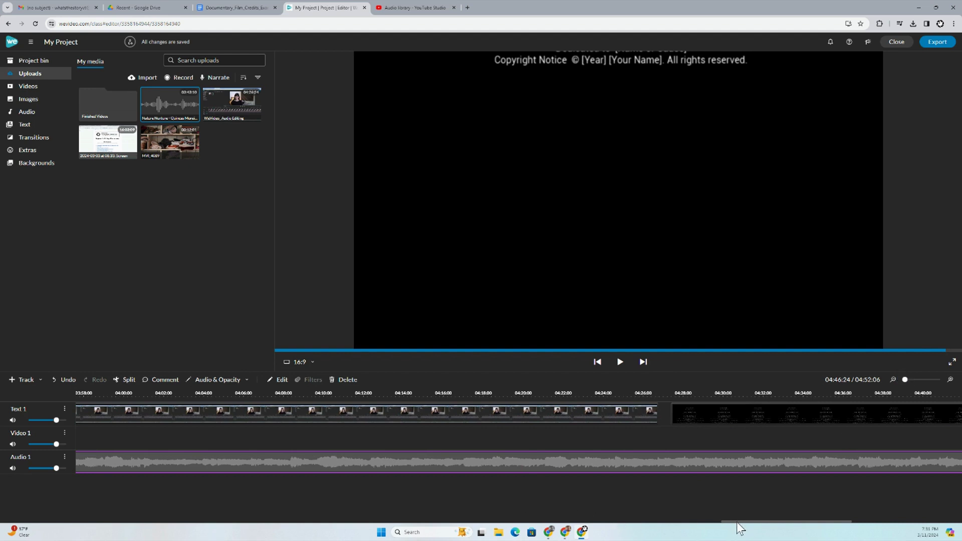
pyautogui.moveTo(737, 521); pyautogui.dragTo(794, 523)
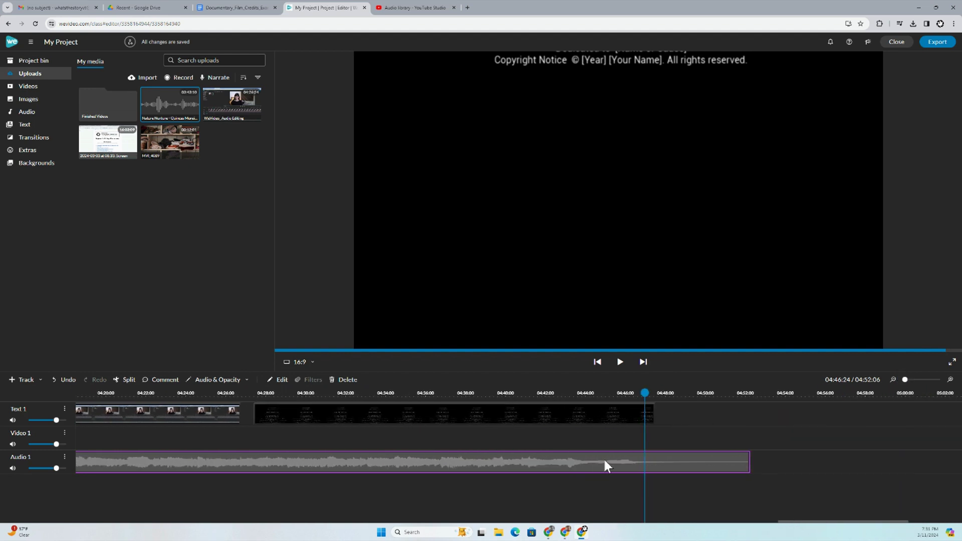
pyautogui.moveTo(605, 463); pyautogui.dragTo(612, 462)
# - Replay the ending from 04:45:03 and nudge the music clip slightly later again
pyautogui.click(607, 390)
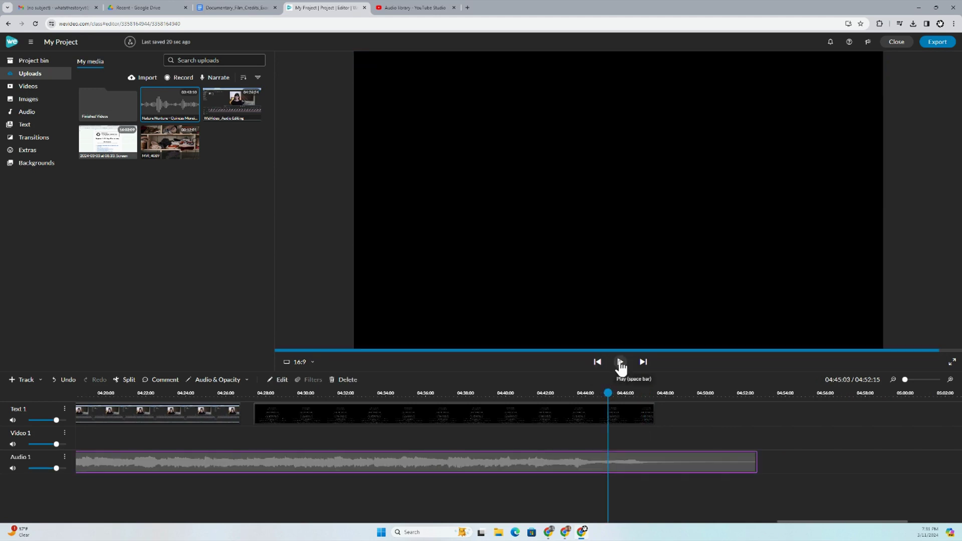
pyautogui.click(621, 362)
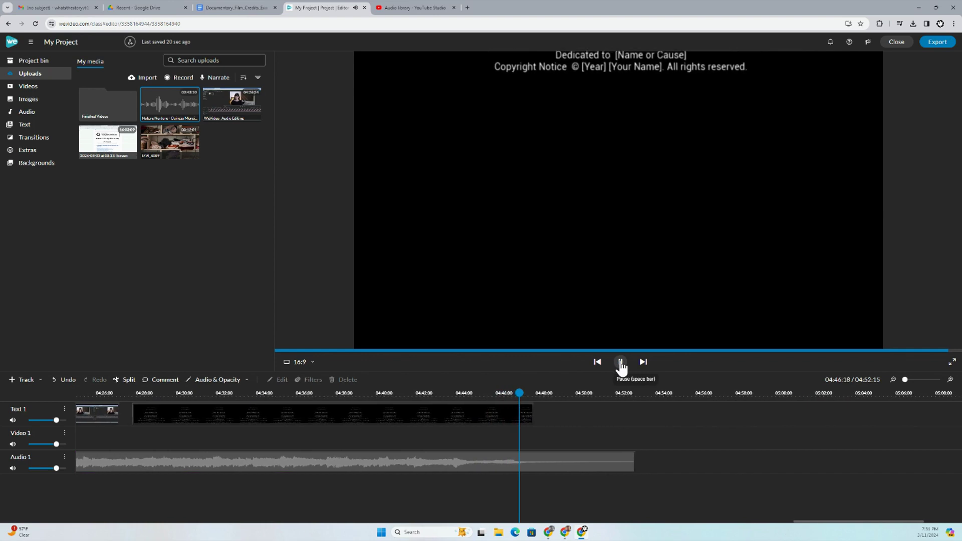
pyautogui.click(621, 362)
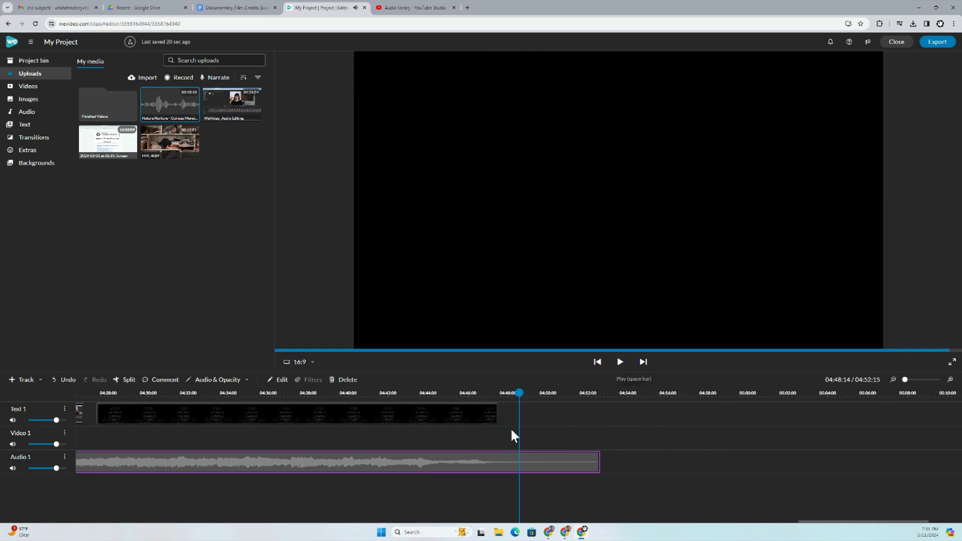
pyautogui.moveTo(457, 472); pyautogui.dragTo(477, 459)
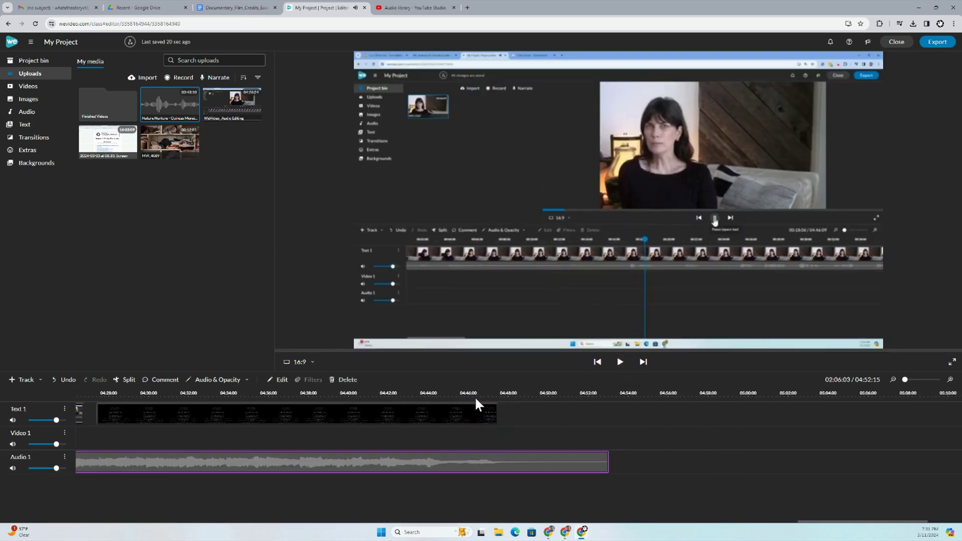
pyautogui.click(474, 396)
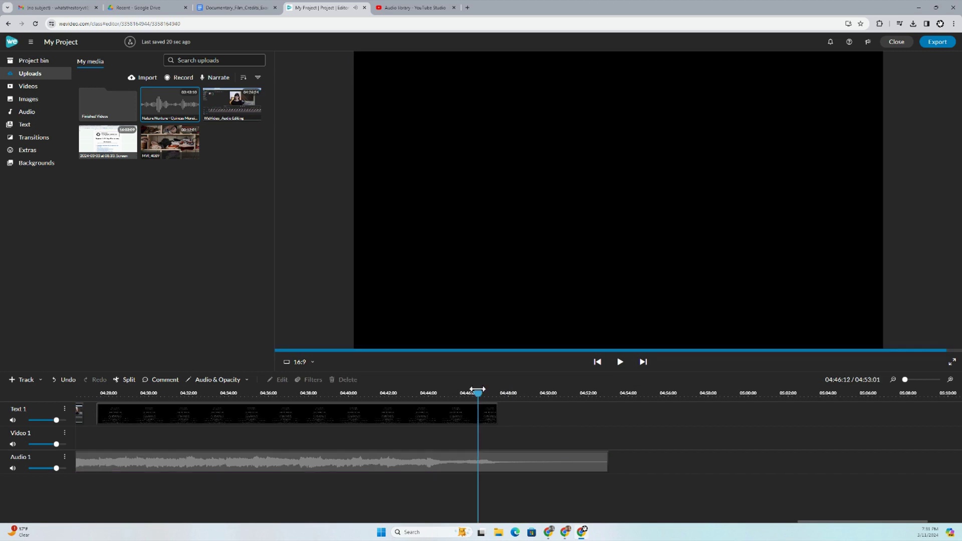
pyautogui.click(621, 362)
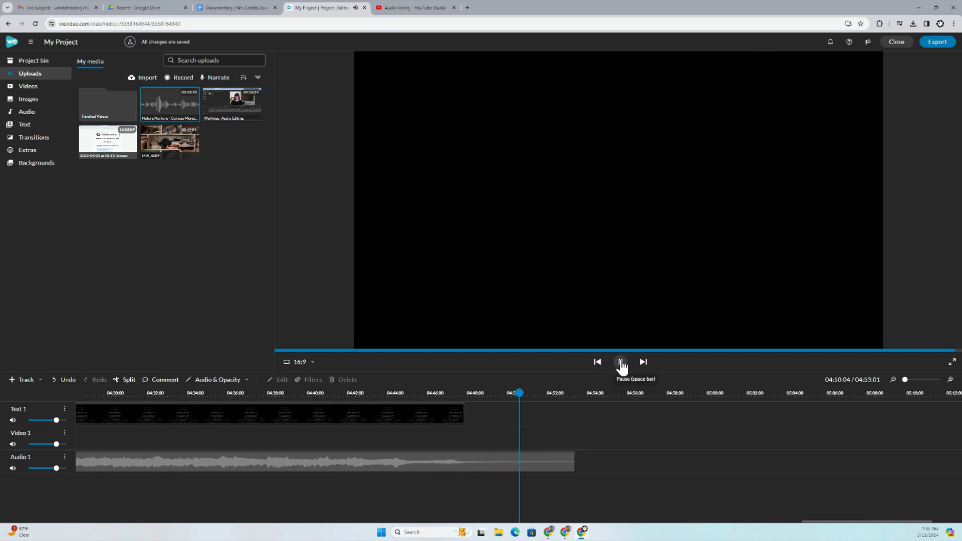
pyautogui.click(620, 363)
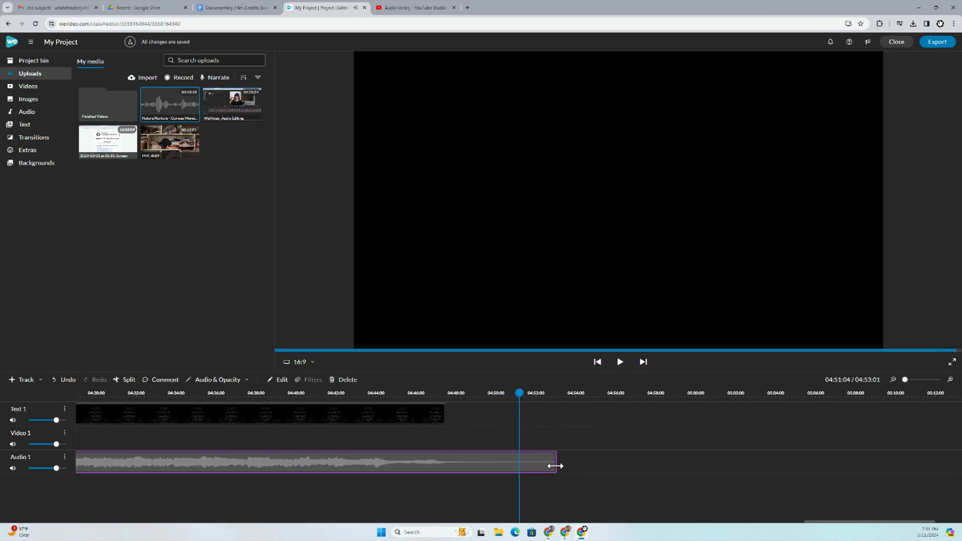
# - Trim the music clip's end so it finishes at 04:50:05
pyautogui.moveTo(556, 463); pyautogui.dragTo(548, 463)
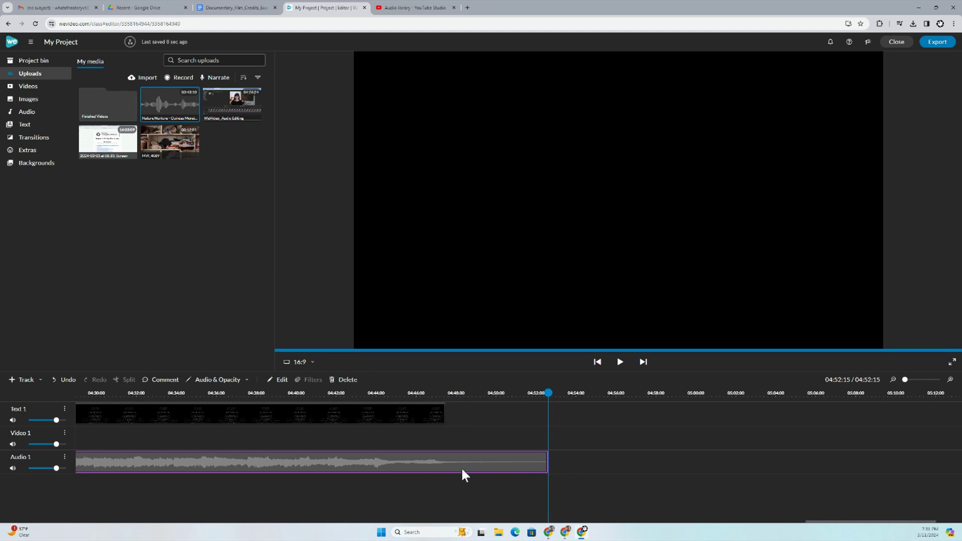
pyautogui.click(461, 394)
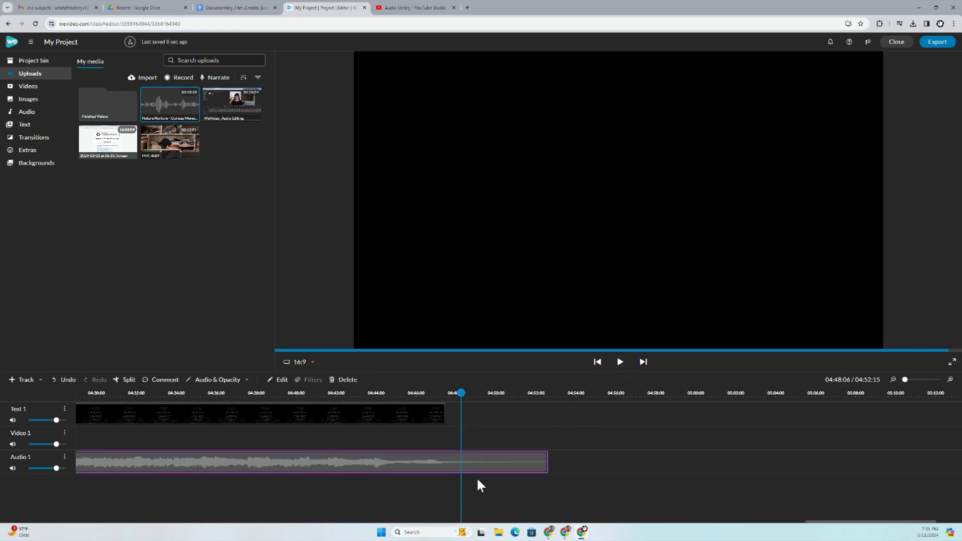
pyautogui.click(621, 362)
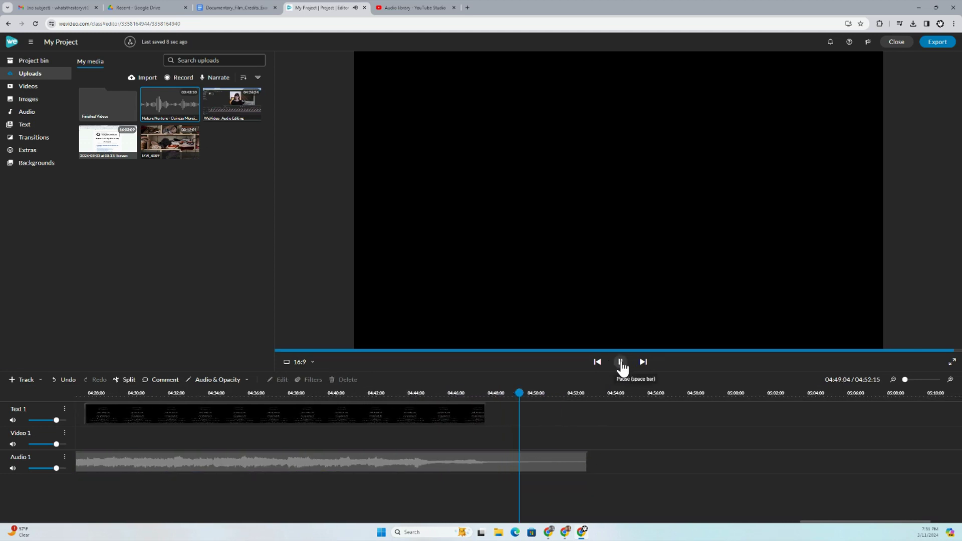
pyautogui.click(474, 466)
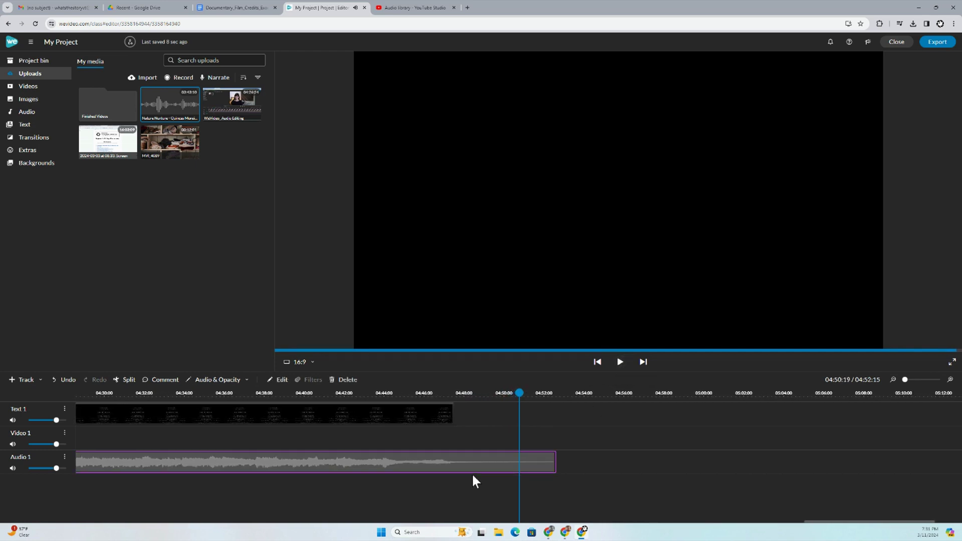
pyautogui.moveTo(556, 466); pyautogui.dragTo(508, 466)
# - Show the Audio 1 volume line and pull the end point down to fade the music out
pyautogui.click(64, 457)
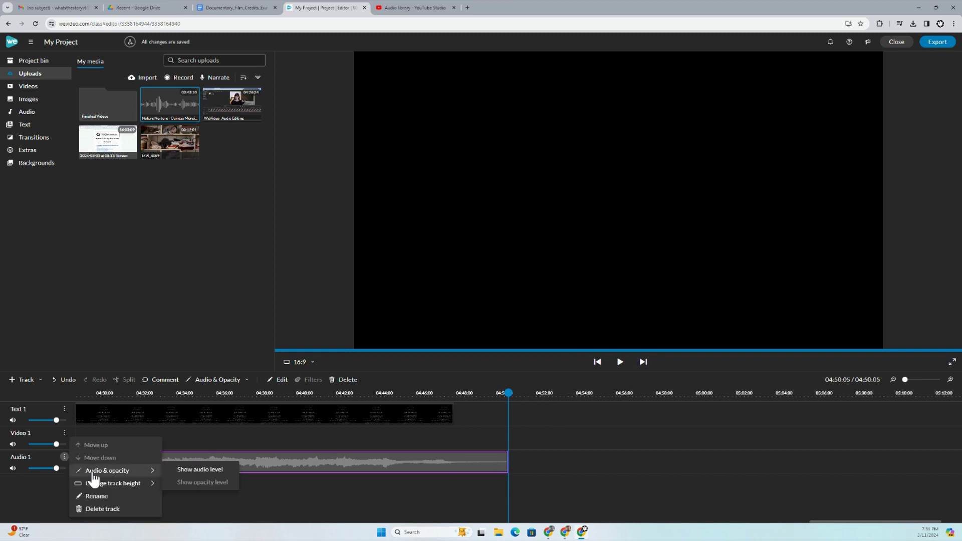
pyautogui.click(195, 471)
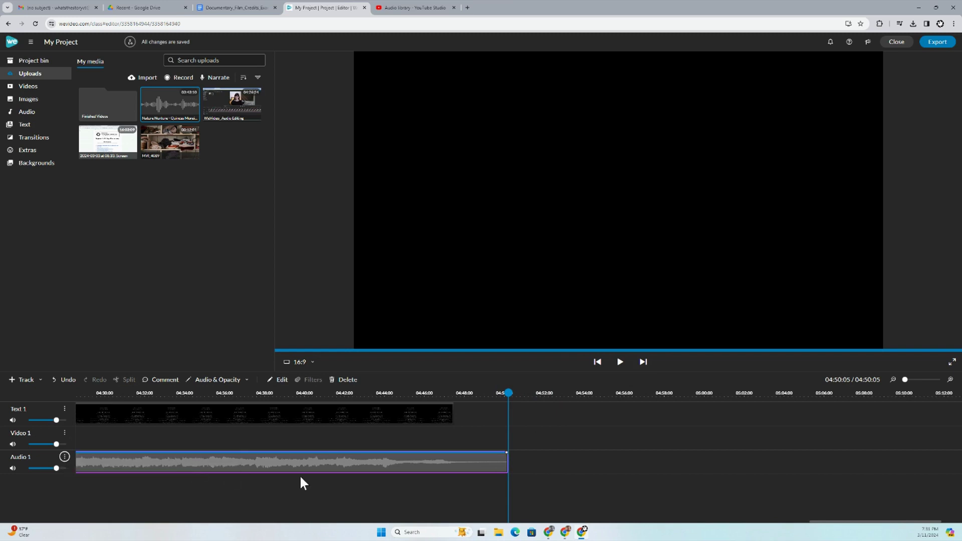
pyautogui.click(448, 454)
pyautogui.moveTo(507, 455)
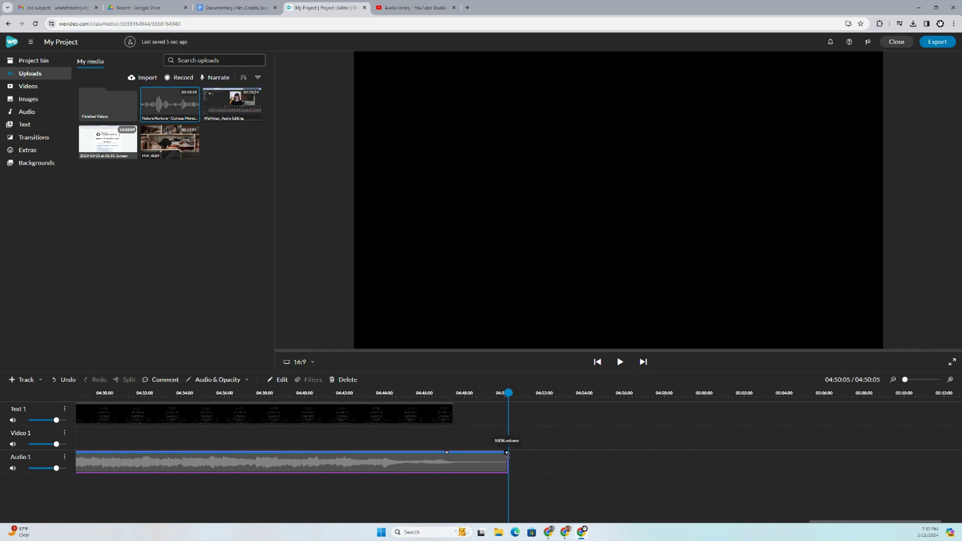
pyautogui.moveTo(507, 455); pyautogui.dragTo(507, 472)
# - Play the ending from 04:45:01 to hear the fade-out
pyautogui.click(406, 392)
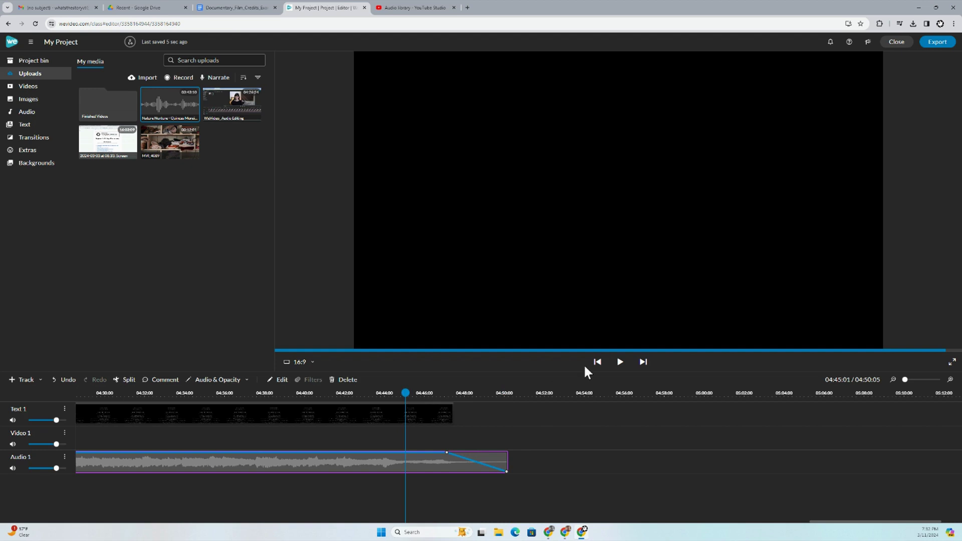
pyautogui.click(620, 362)
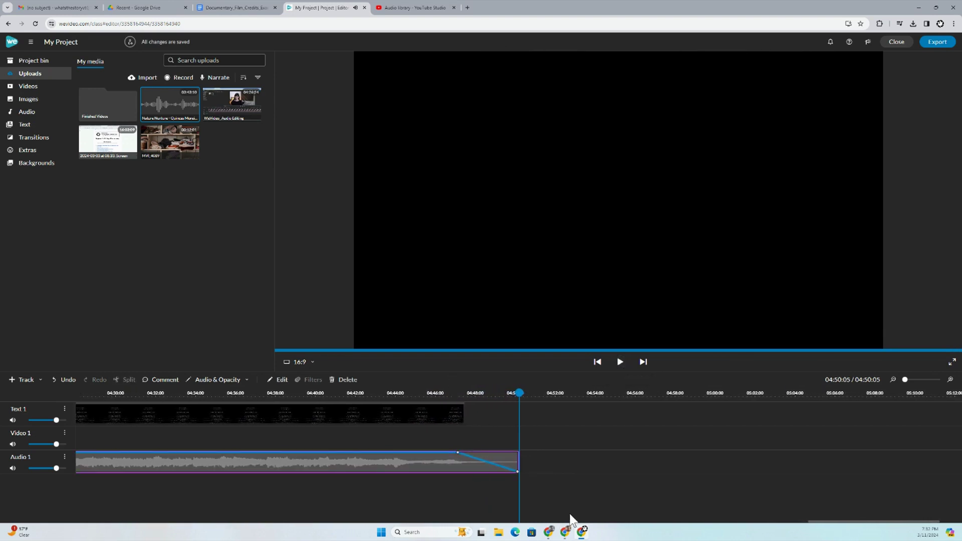
pyautogui.moveTo(822, 522); pyautogui.dragTo(759, 524)
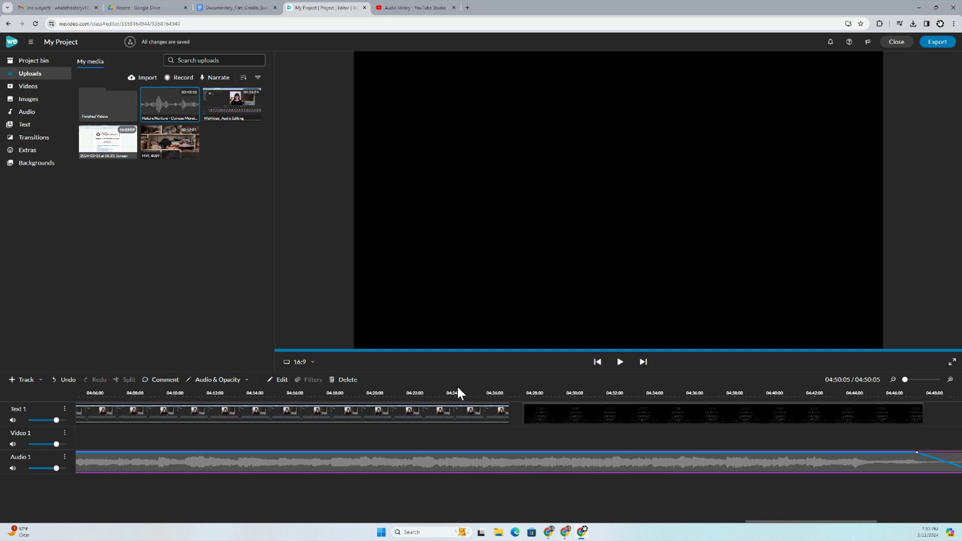
# - Split the music at 04:23:10 and delete the part before the cut
pyautogui.click(443, 391)
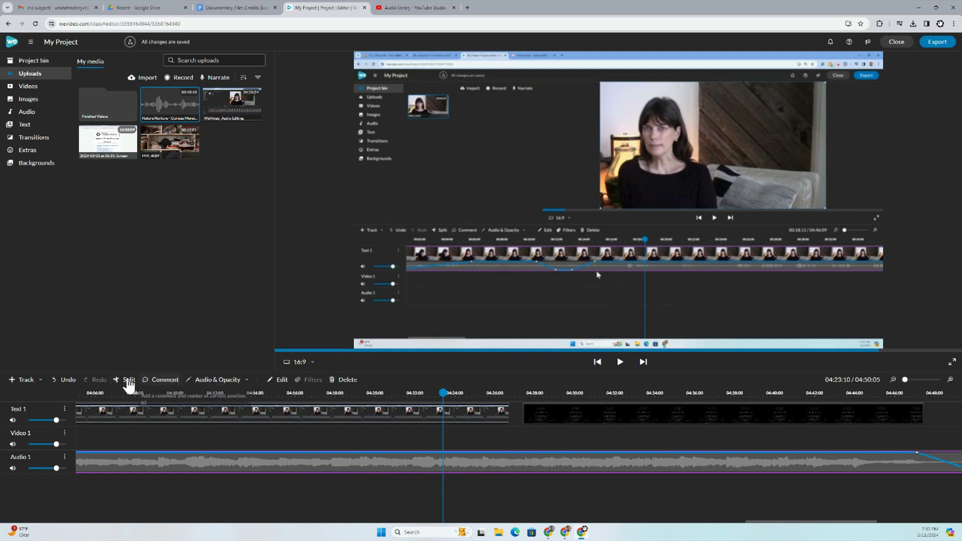
pyautogui.click(129, 379)
pyautogui.click(393, 465)
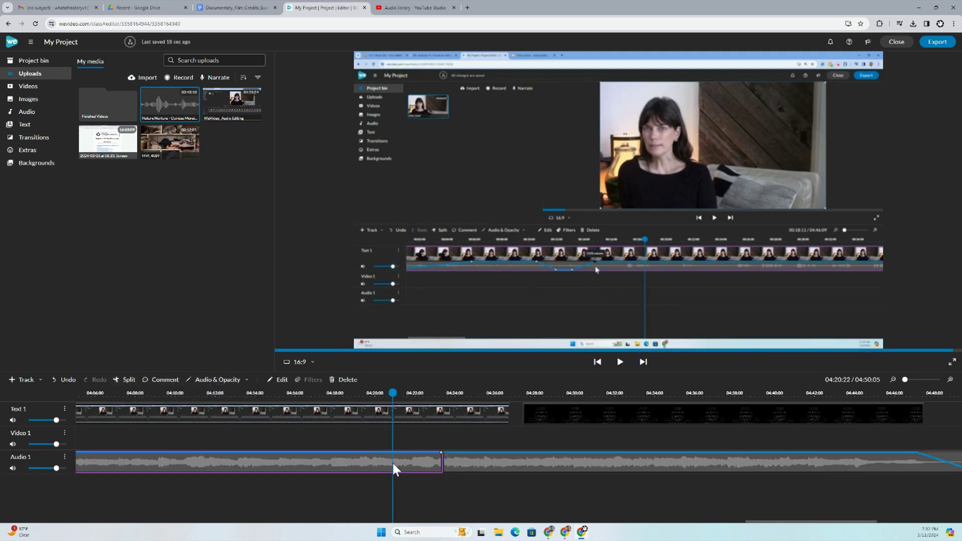
pyautogui.press('Delete')
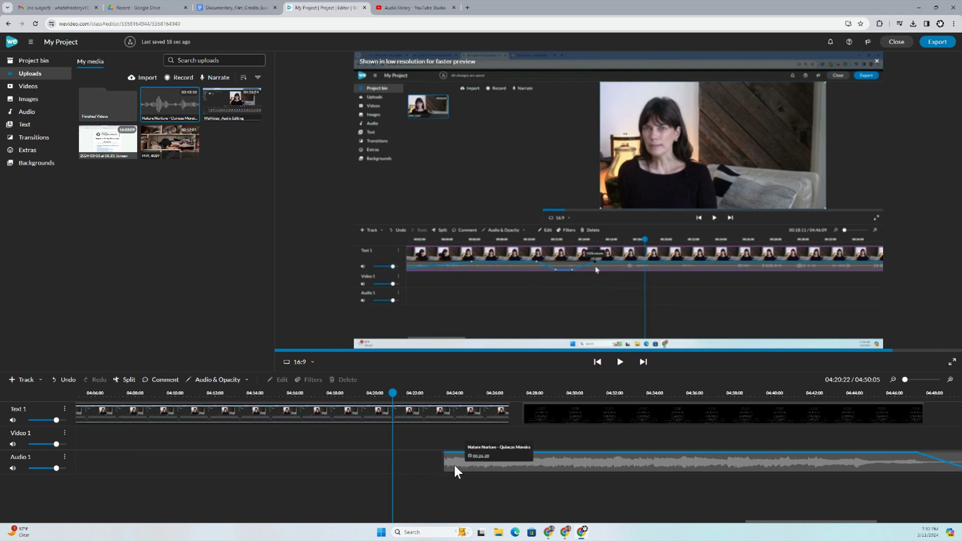
pyautogui.click(444, 464)
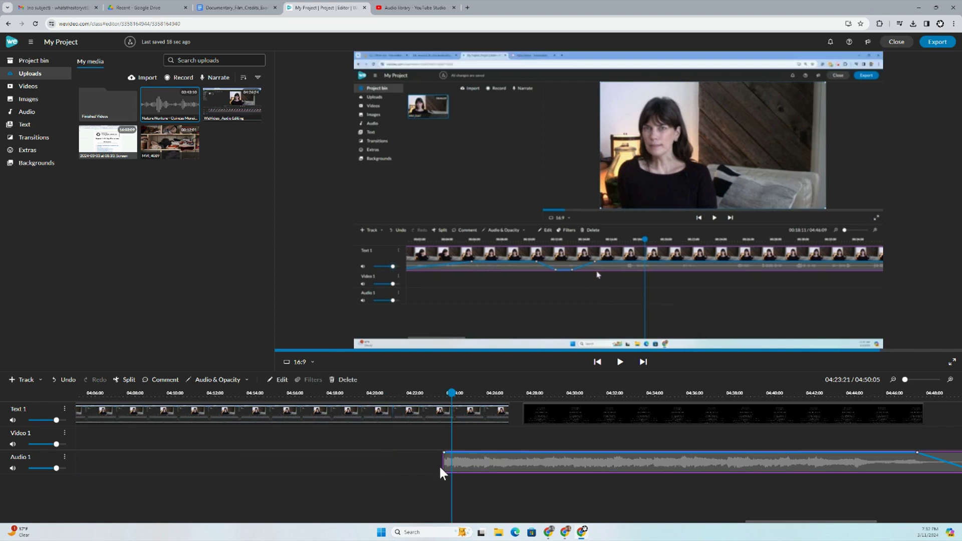
# - Add a volume point near the music's start and drop the starting volume to silence
pyautogui.click(523, 453)
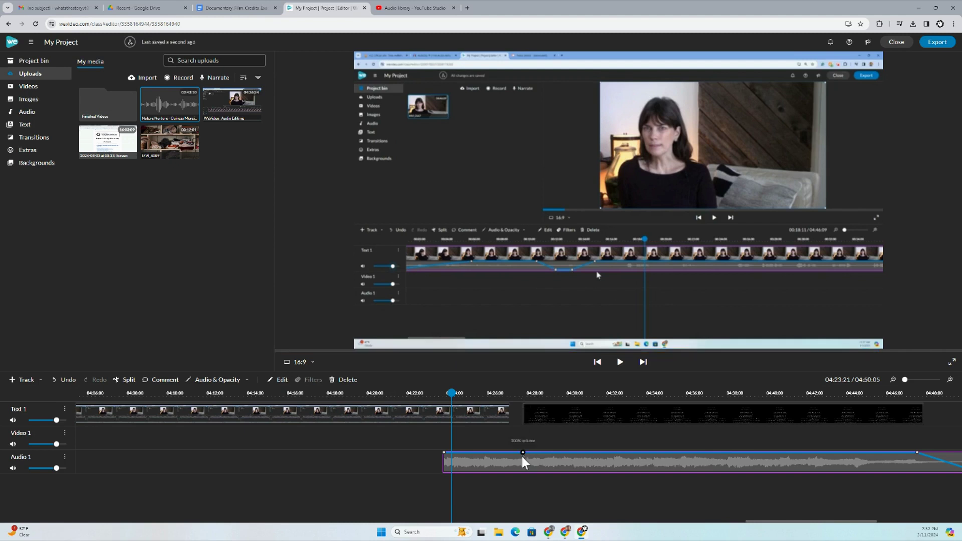
pyautogui.moveTo(442, 465); pyautogui.dragTo(445, 463)
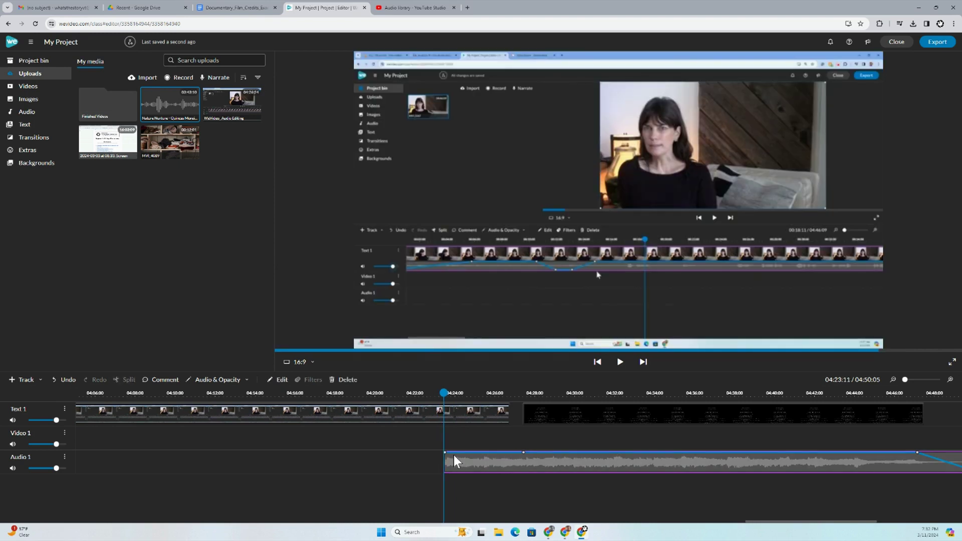
pyautogui.moveTo(446, 454)
pyautogui.moveTo(518, 456); pyautogui.dragTo(500, 471)
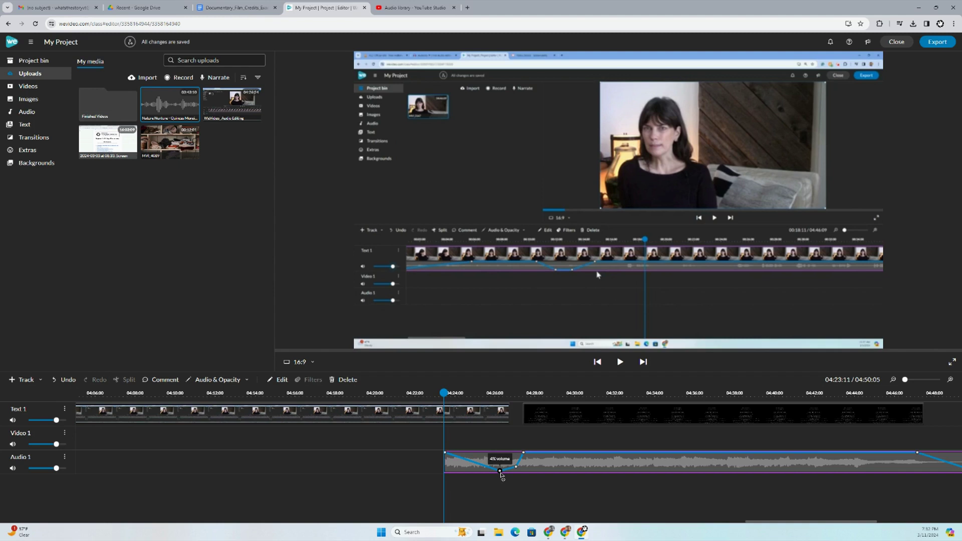
pyautogui.moveTo(444, 456); pyautogui.dragTo(446, 472)
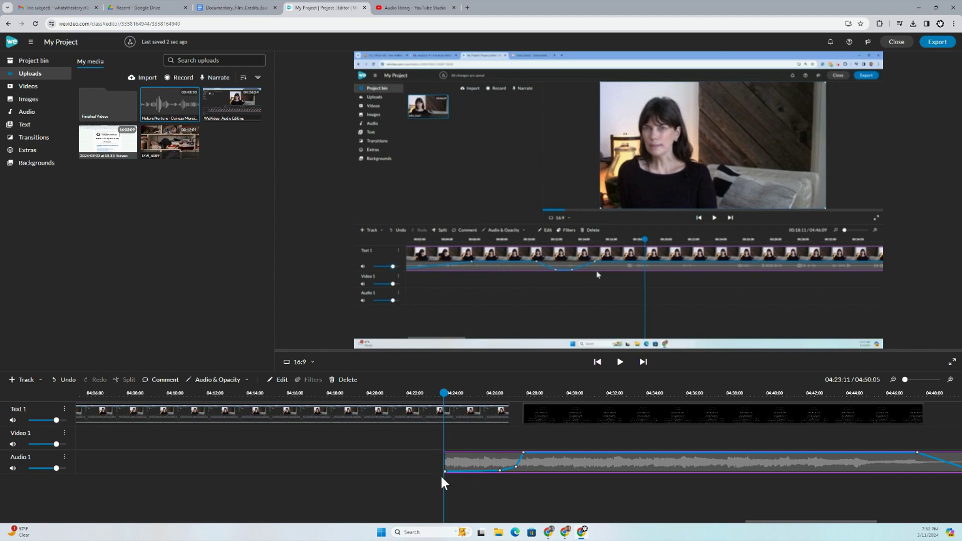
# - Shape the fade-in curve with points at 59% and 25% volume
pyautogui.moveTo(444, 473)
pyautogui.moveTo(524, 458); pyautogui.dragTo(524, 465)
pyautogui.click(511, 470)
pyautogui.moveTo(512, 475); pyautogui.dragTo(524, 460)
pyautogui.click(64, 457)
# - Set the Audio 1 track height to Large and move the playhead to 04:21:16
pyautogui.moveTo(100, 484)
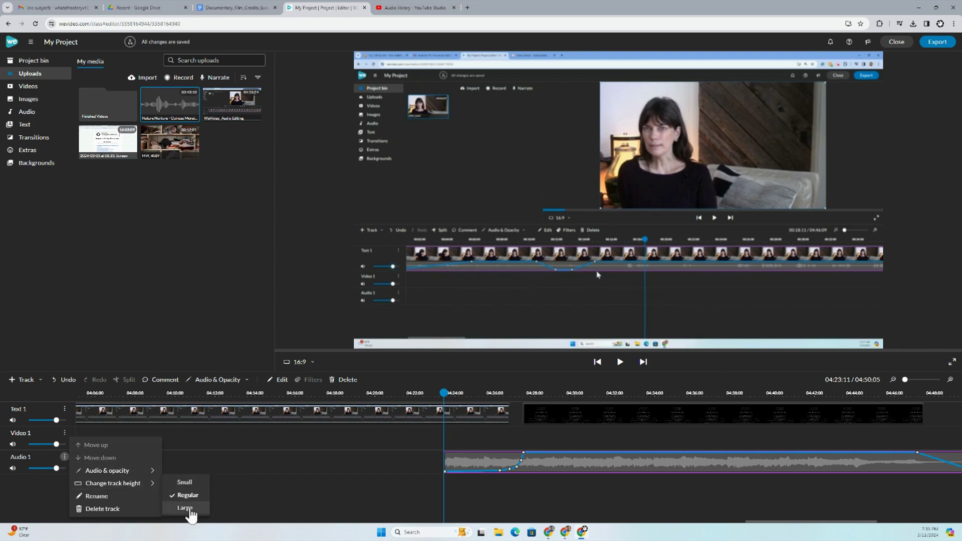
pyautogui.click(187, 509)
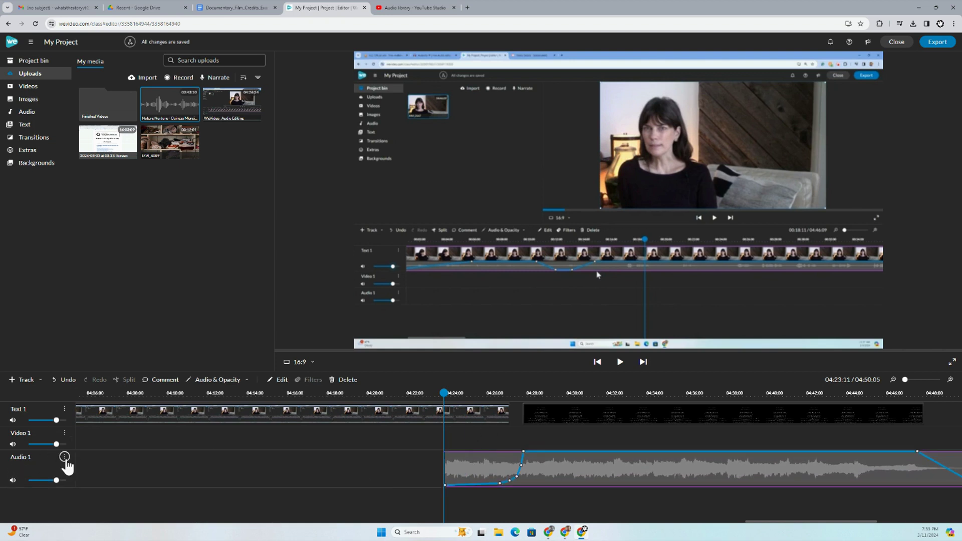
pyautogui.moveTo(521, 466)
pyautogui.click(410, 394)
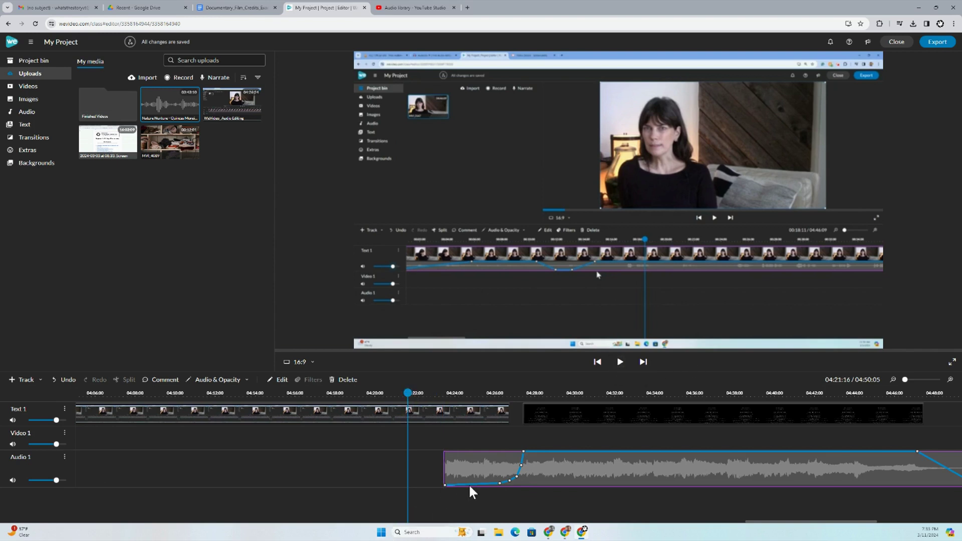
pyautogui.moveTo(504, 484)
# - Play the credits with the fading-in music, pausing at 04:32:17
pyautogui.click(622, 367)
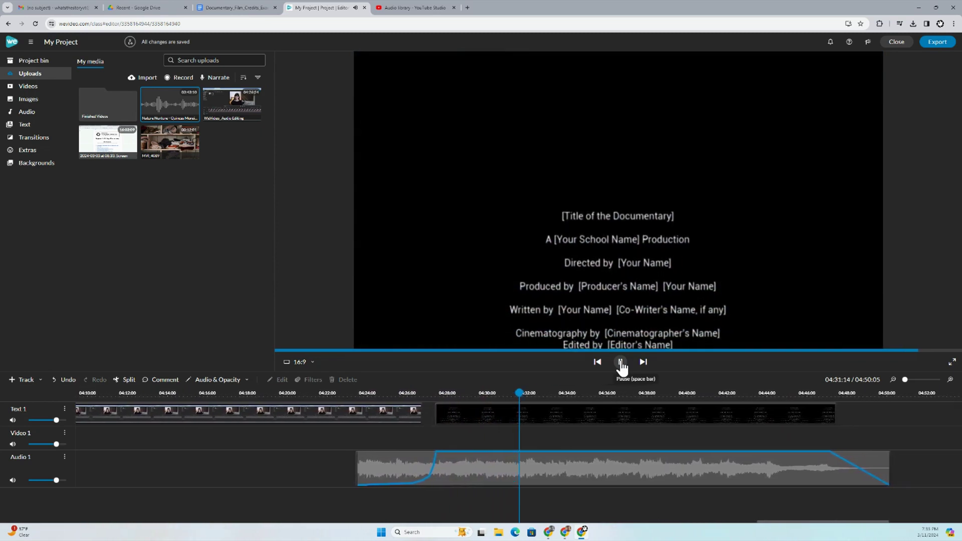
pyautogui.click(621, 366)
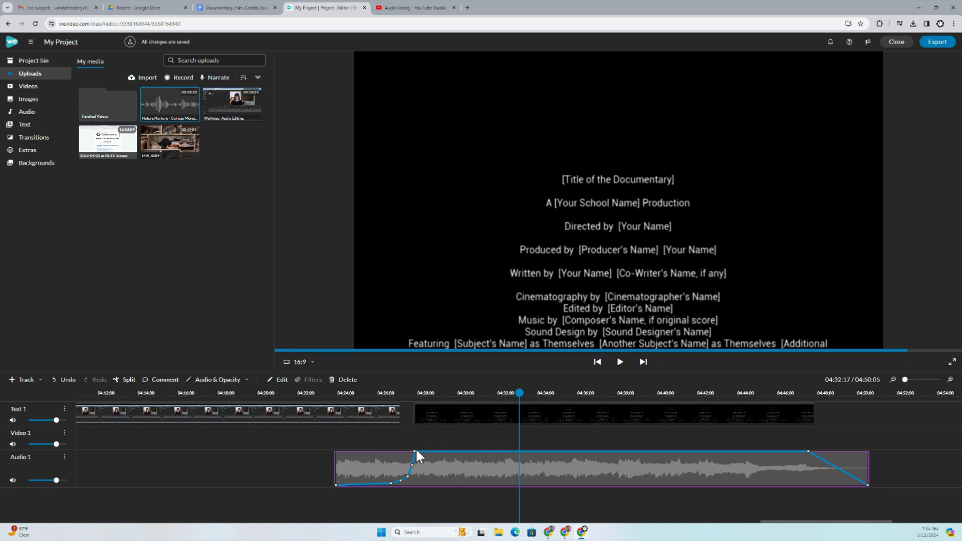
# - Lower the fade-in's top volume keyframe to 40% and the point before the fade-out to about 60%
pyautogui.moveTo(415, 452)
pyautogui.moveTo(415, 458); pyautogui.dragTo(415, 470)
pyautogui.moveTo(412, 466)
pyautogui.mouseDown()
pyautogui.moveTo(416, 459)
pyautogui.moveTo(420, 469)
pyautogui.mouseUp()
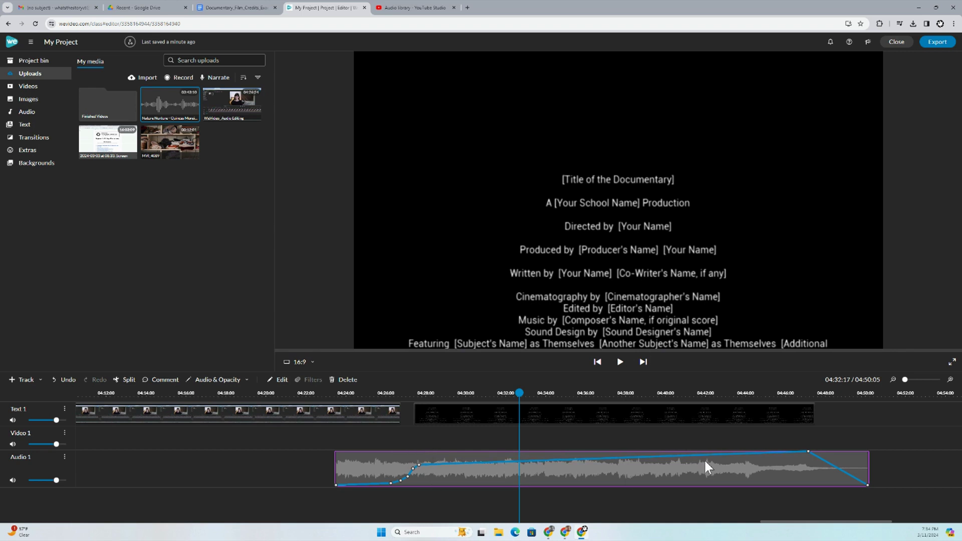
pyautogui.moveTo(810, 456); pyautogui.dragTo(812, 470)
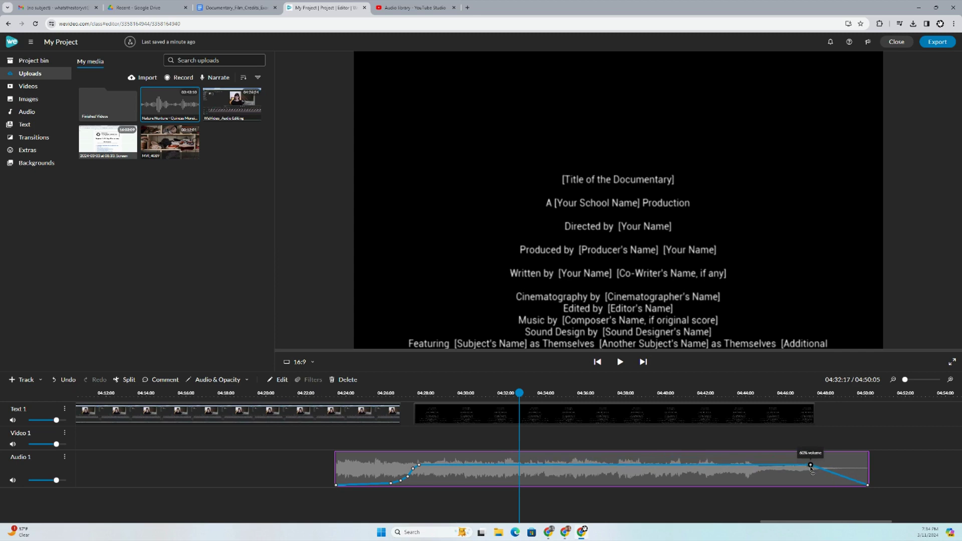
pyautogui.click(413, 469)
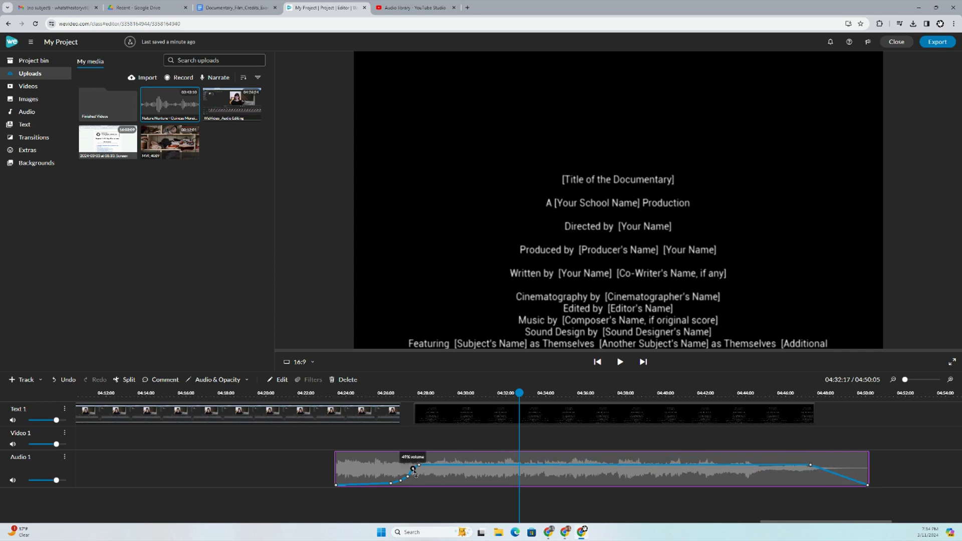
pyautogui.moveTo(414, 469); pyautogui.dragTo(414, 473)
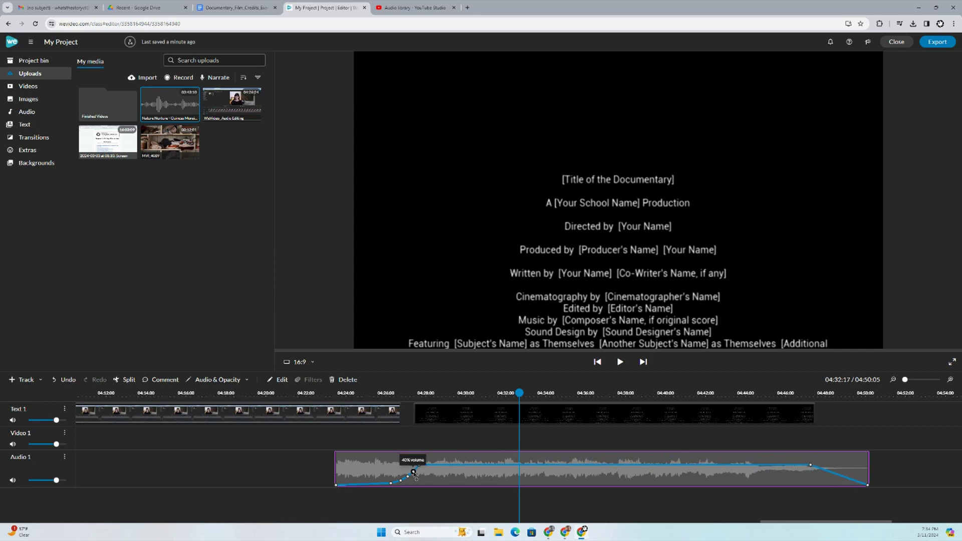
pyautogui.click(328, 391)
# - Play the music from about 04:23, then park the playhead at 04:36:17 on the music credits
pyautogui.click(620, 362)
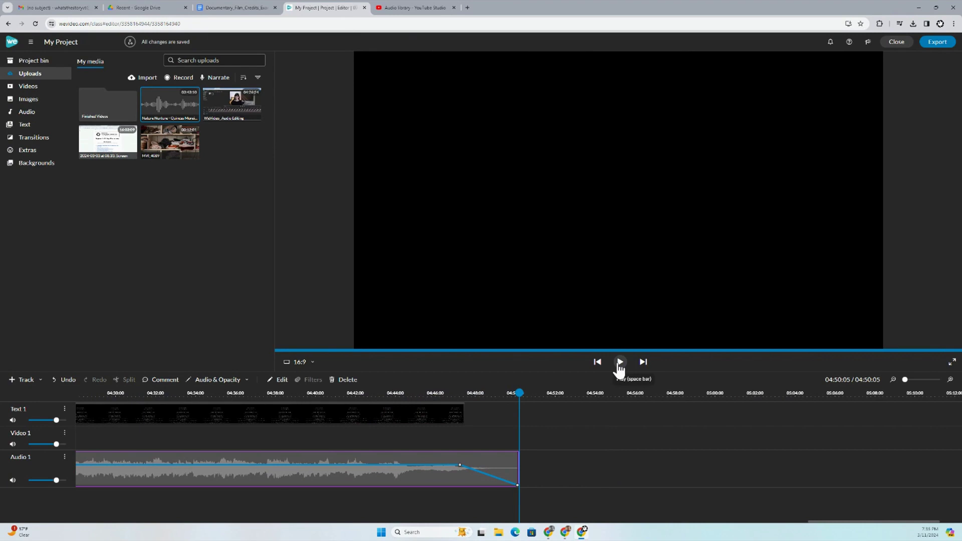
pyautogui.click(273, 393)
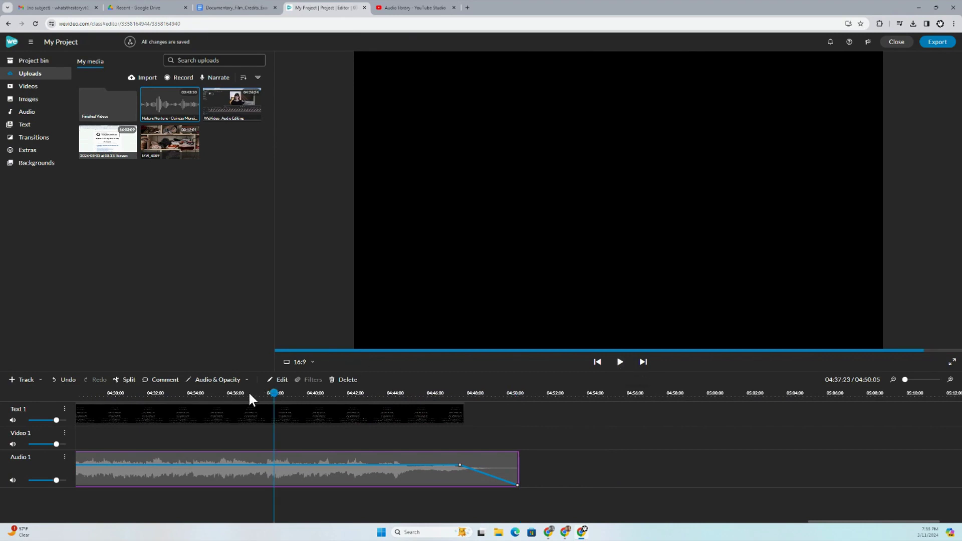
pyautogui.click(249, 392)
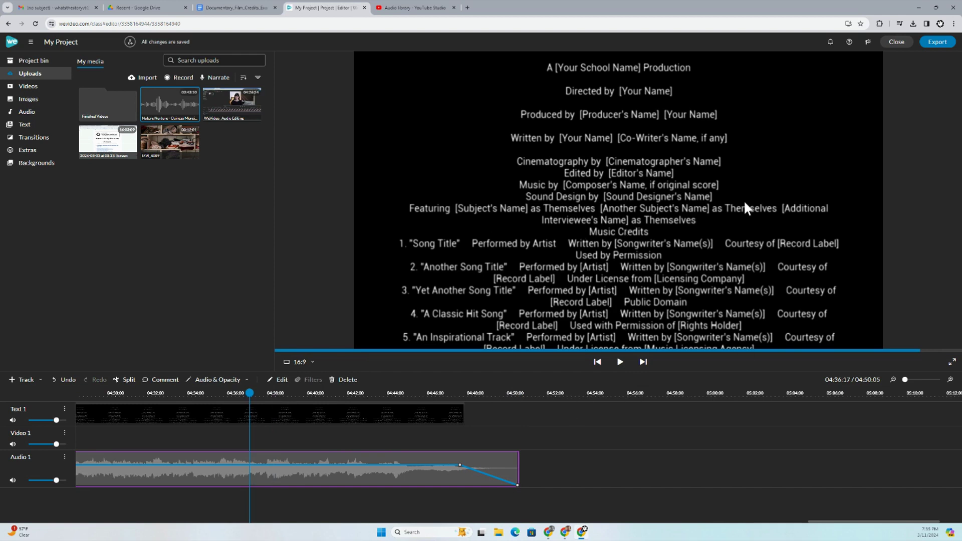